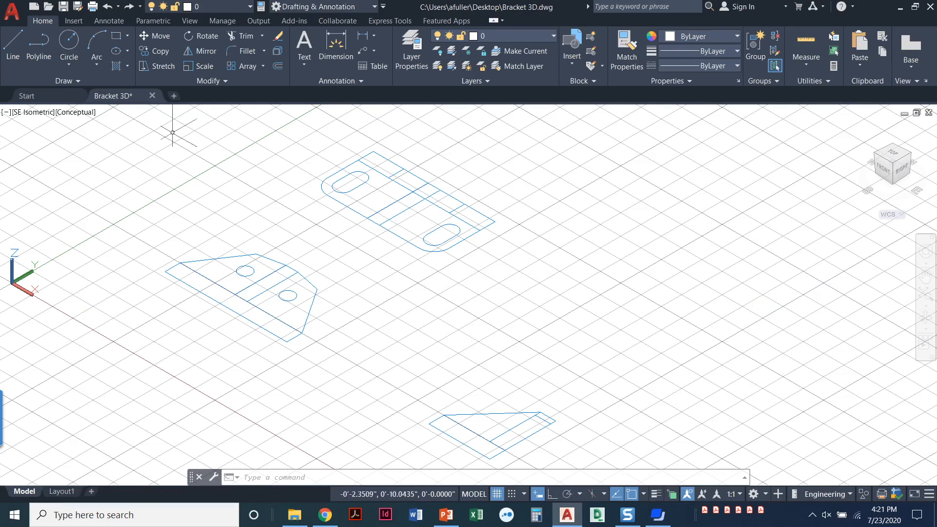
Step: Switch the workspace to 3D Modeling and set the view to SE Isometric
left_click(374, 7)
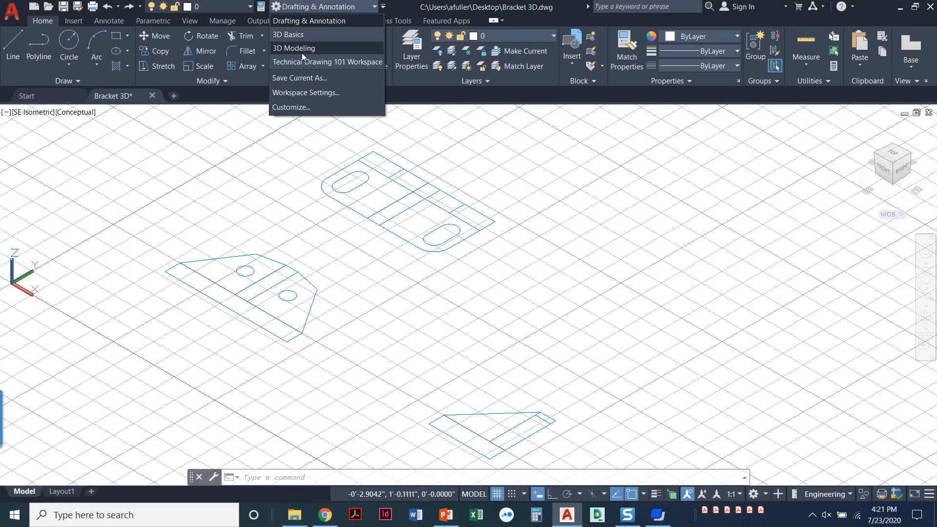
left_click(384, 10)
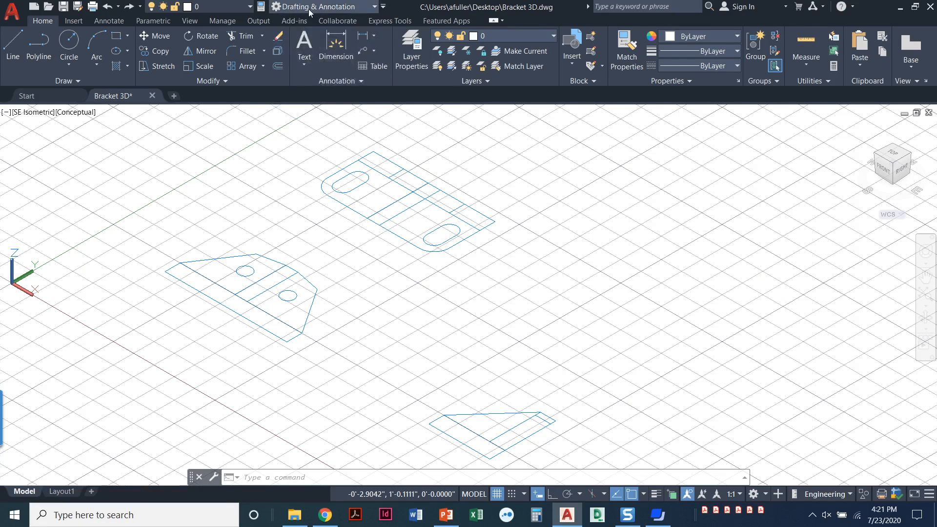
left_click(383, 7)
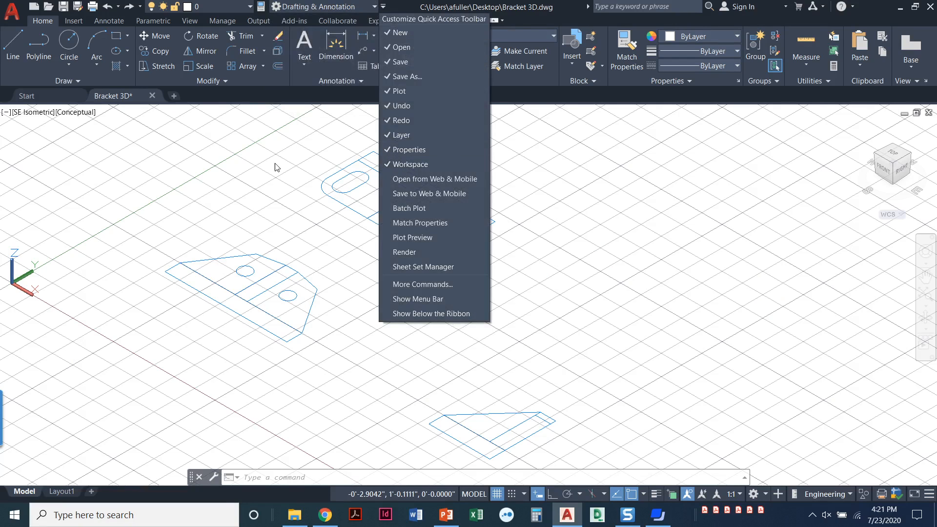
left_click(344, 8)
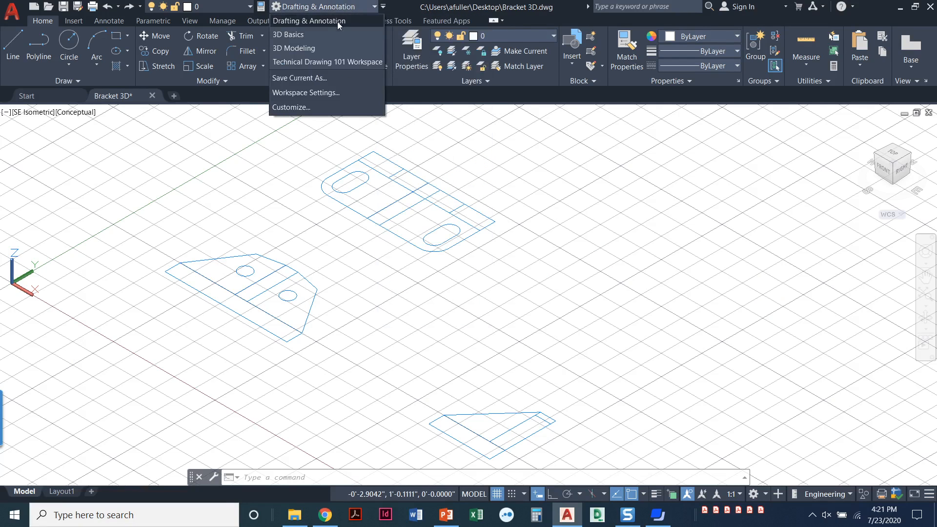
left_click(314, 49)
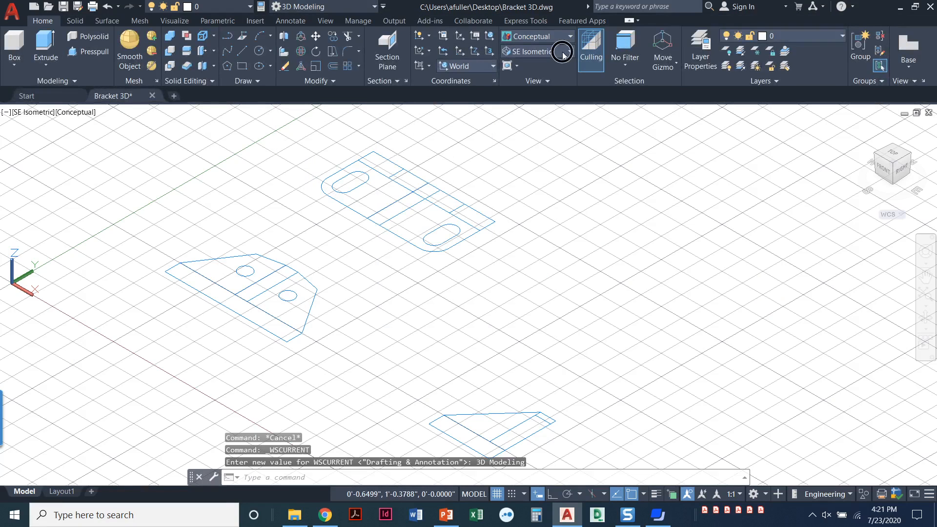
left_click(559, 51)
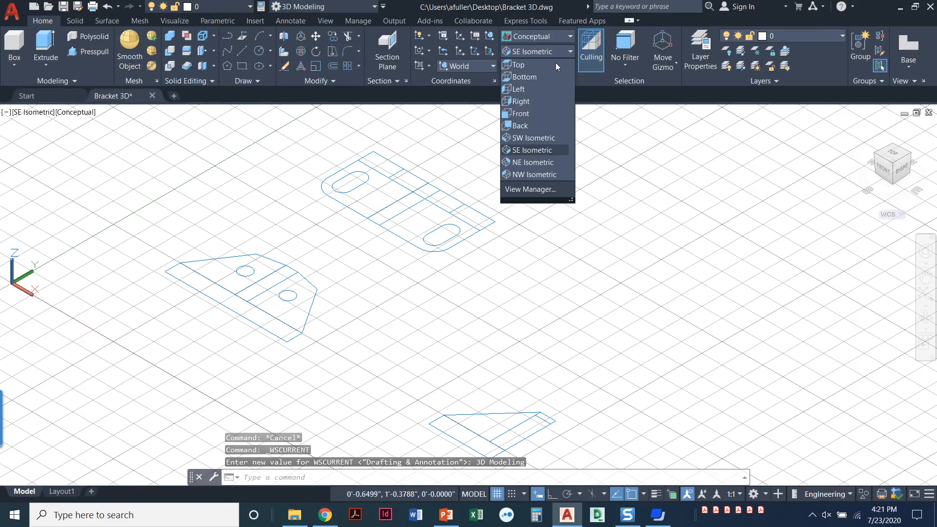
left_click(524, 151)
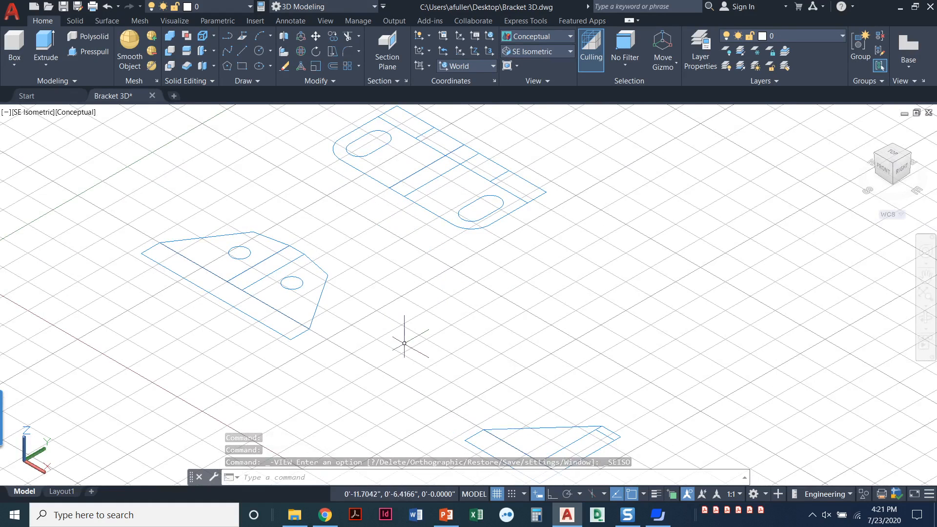
Step: Turn off the grid display and make 3D the current layer
left_click(497, 494)
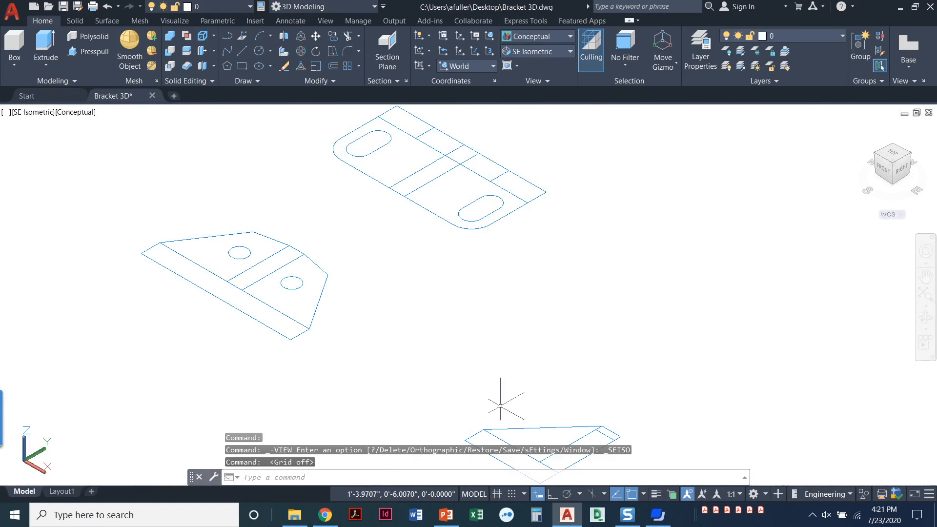
scroll(508, 356, "down", 2)
middle_click_drag(497, 349, 464, 321)
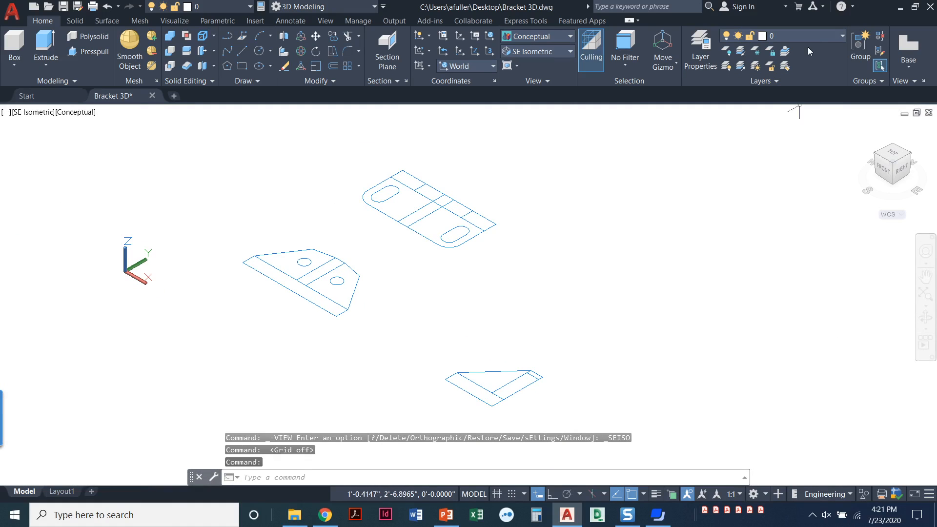
left_click(807, 34)
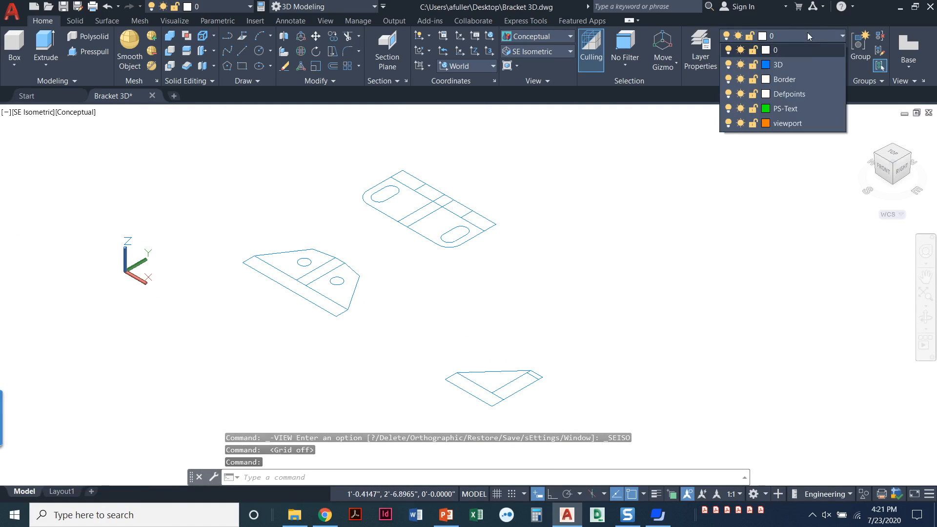
left_click(797, 64)
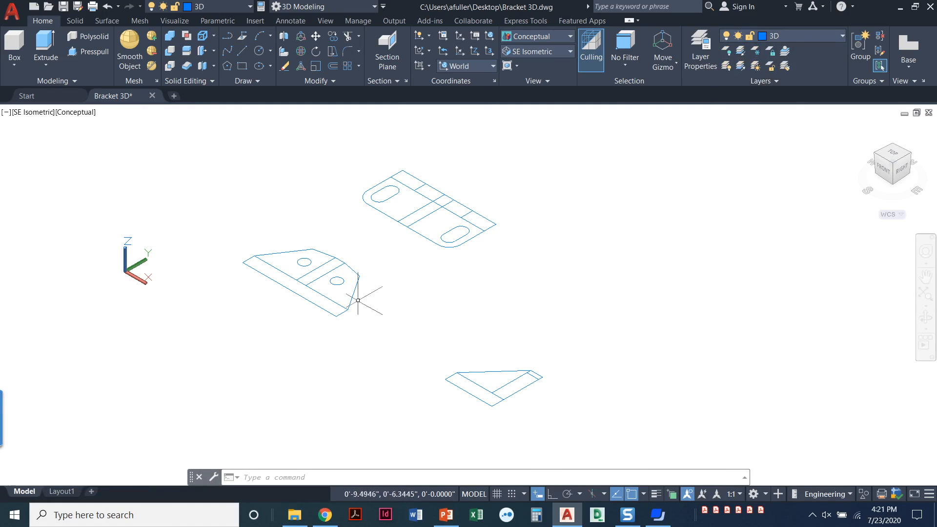
Step: Erase the three interior lines of the plate profile with the two round holes
scroll(308, 298, "up", 4)
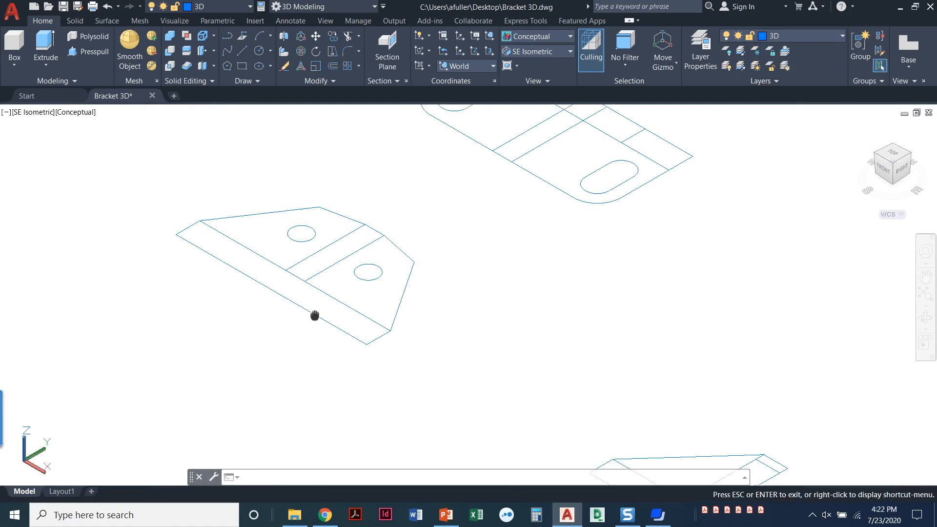
left_click(323, 328)
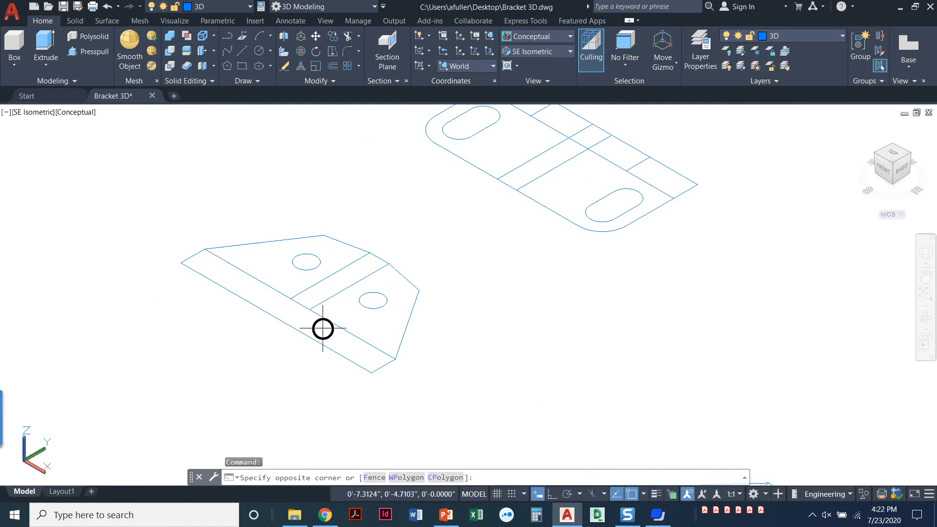
left_click(306, 282)
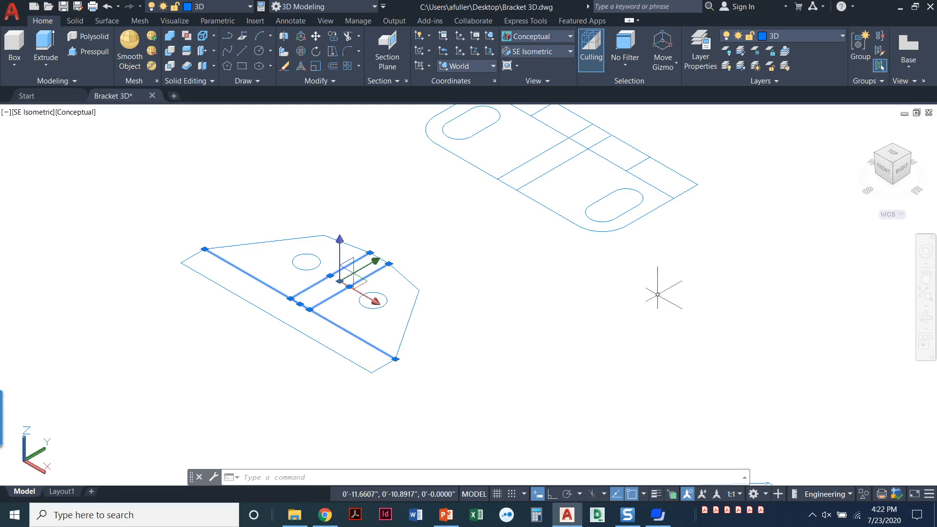
key("Delete")
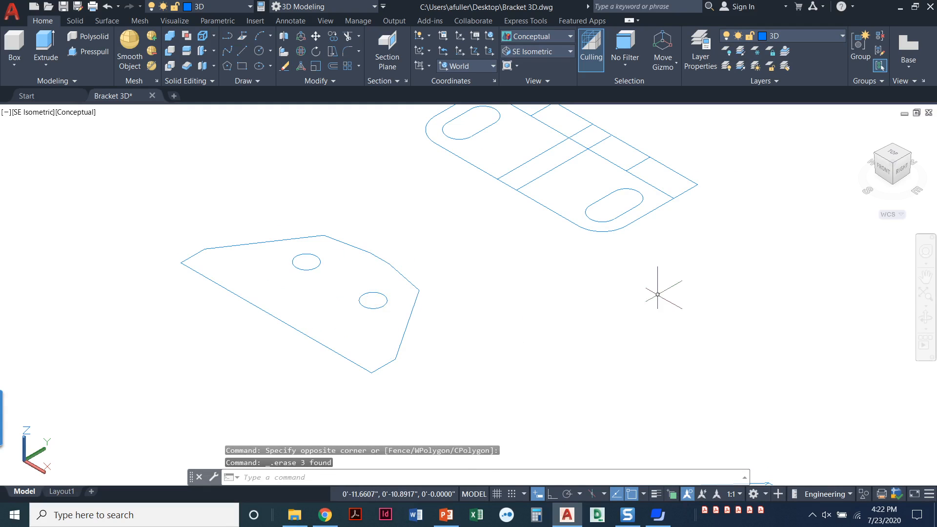
Step: Erase the five outer strip lines surrounding the triangle in the small side-view profile
type("p")
key("Return")
left_click_drag(502, 320, 356, 198)
key("Escape")
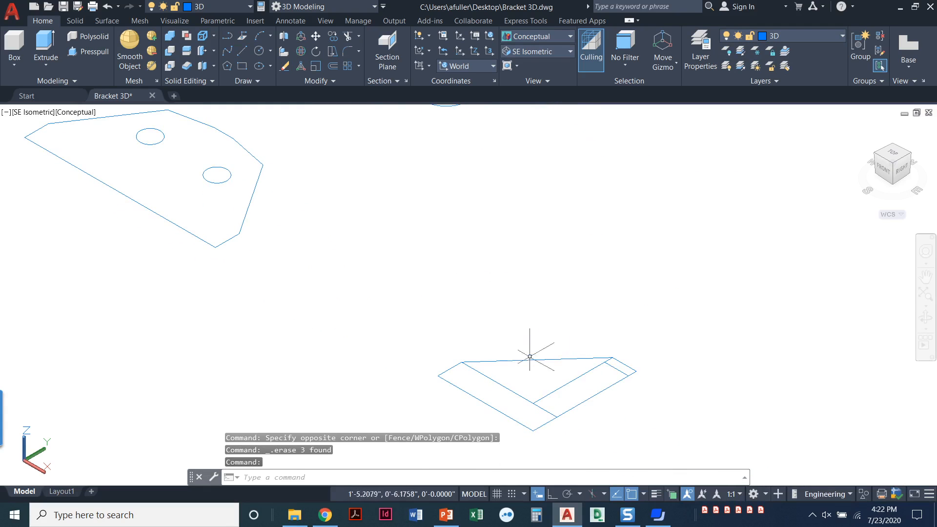
scroll(628, 390, "up", 2)
left_click(628, 352)
left_click(618, 364)
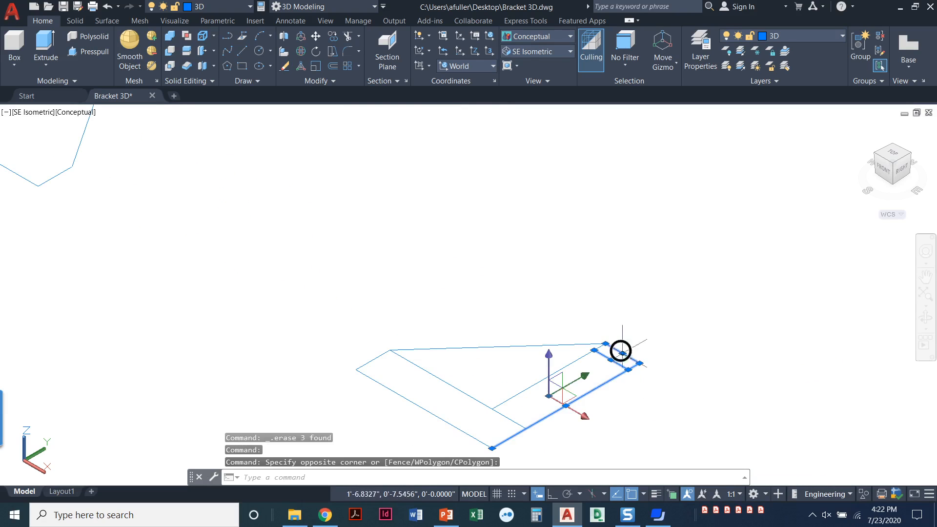
key("Delete")
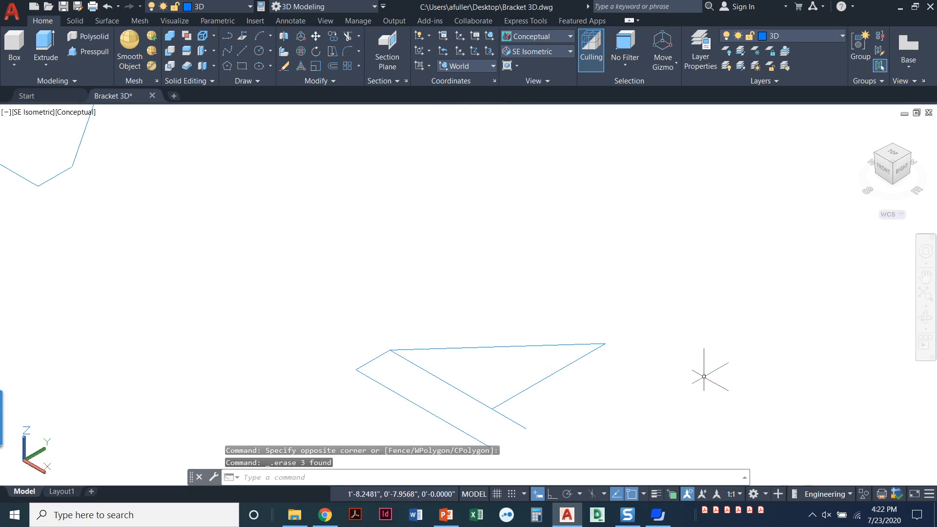
left_click(381, 395)
left_click(371, 350)
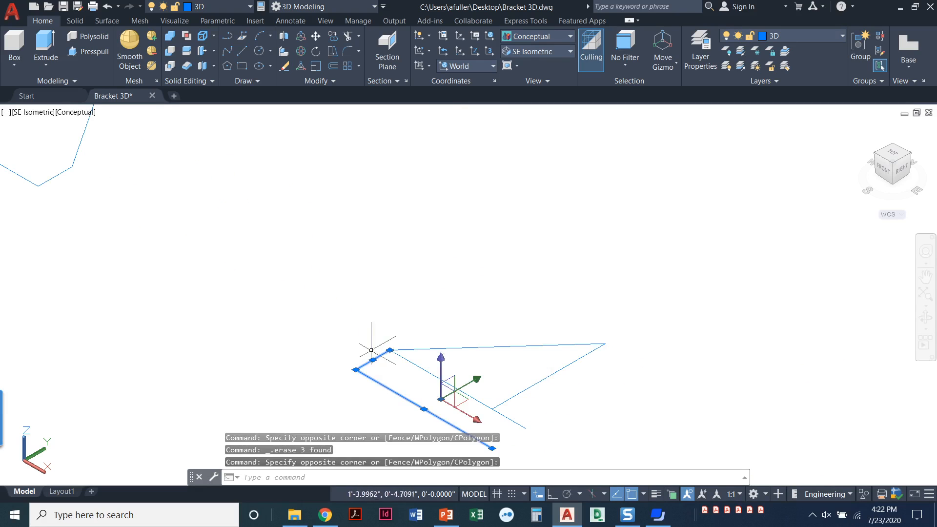
key("Delete")
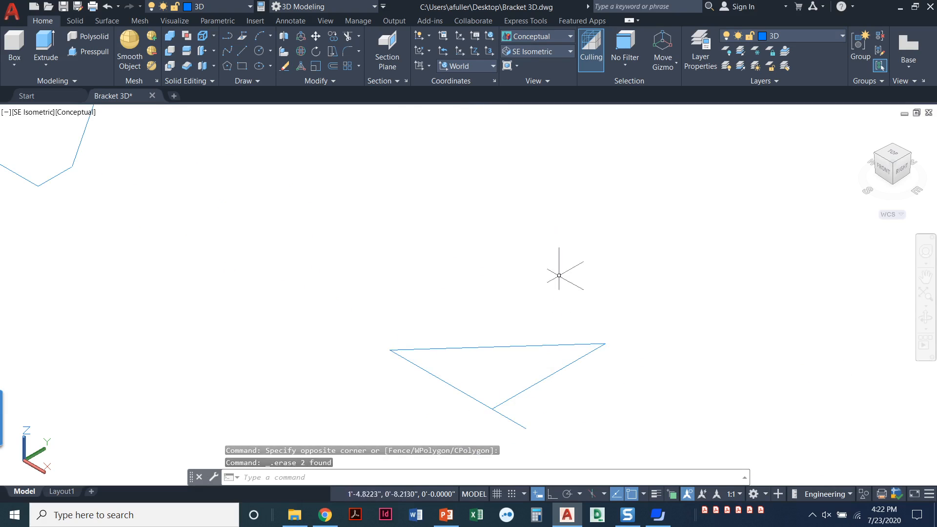
Step: Trim the line end that overhangs the triangle's lower corner
left_click(347, 37)
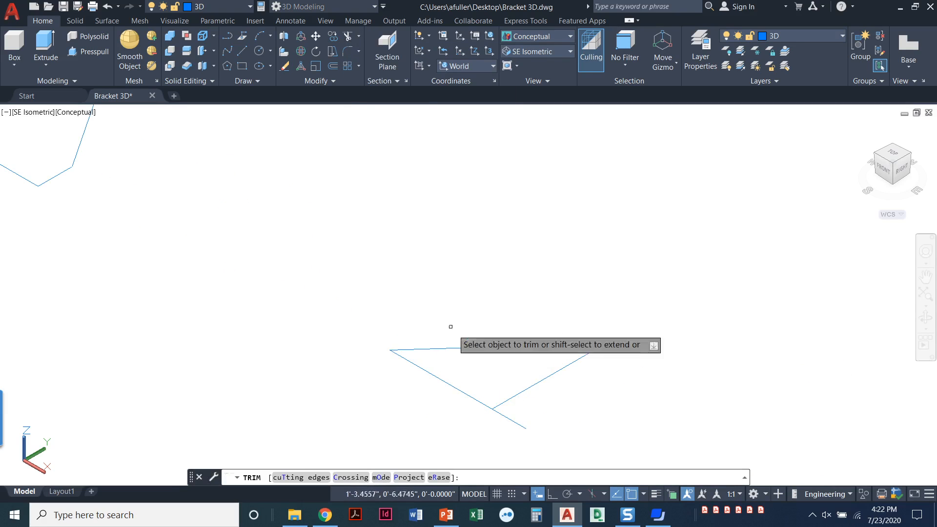
left_click(516, 424)
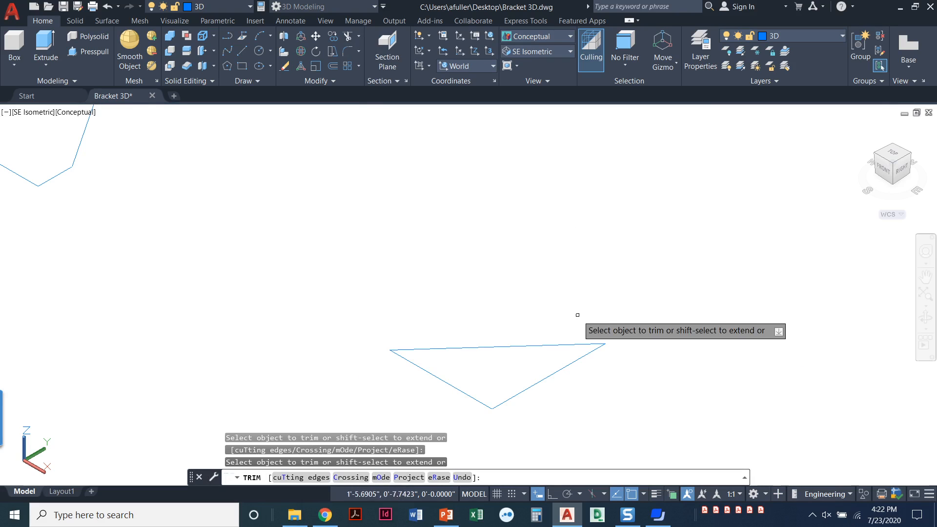
key("Return")
Step: Erase the two parallel rib lines crossing the middle of the slotted base plate profile
scroll(483, 298, "down", 3)
mouse_move(439, 282)
middle_mouse_down()
mouse_move(366, 381)
mouse_move(373, 407)
middle_mouse_up()
middle_click_drag(375, 263, 460, 329)
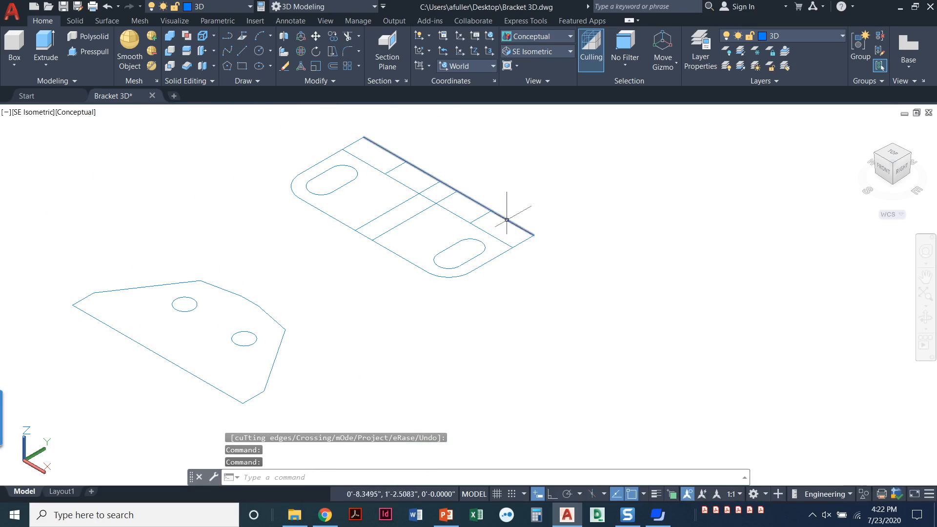
left_click(405, 230)
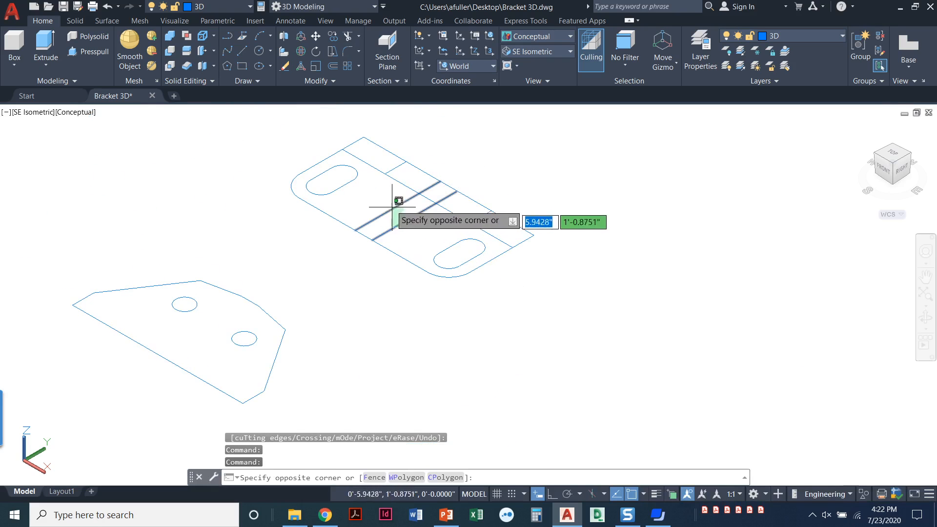
left_click(388, 204)
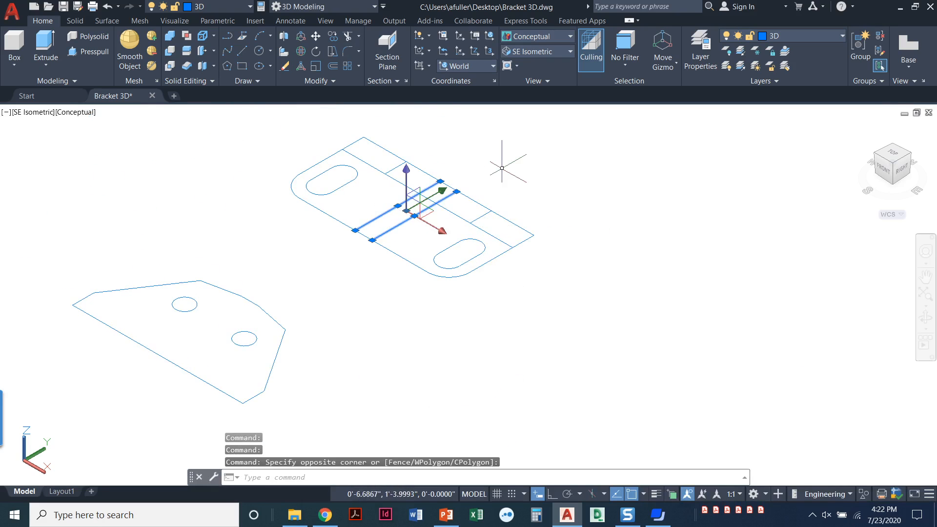
key("Delete")
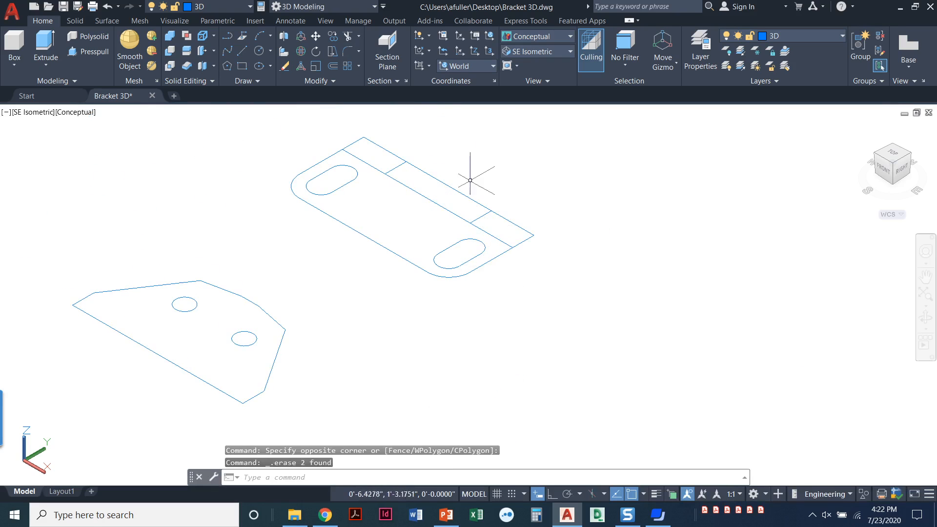
Step: Erase the slotted plate's outermost back edge and the two short lines joining it to the inner edge
left_click(502, 201)
left_click(477, 212)
left_click(416, 157)
left_click(398, 162)
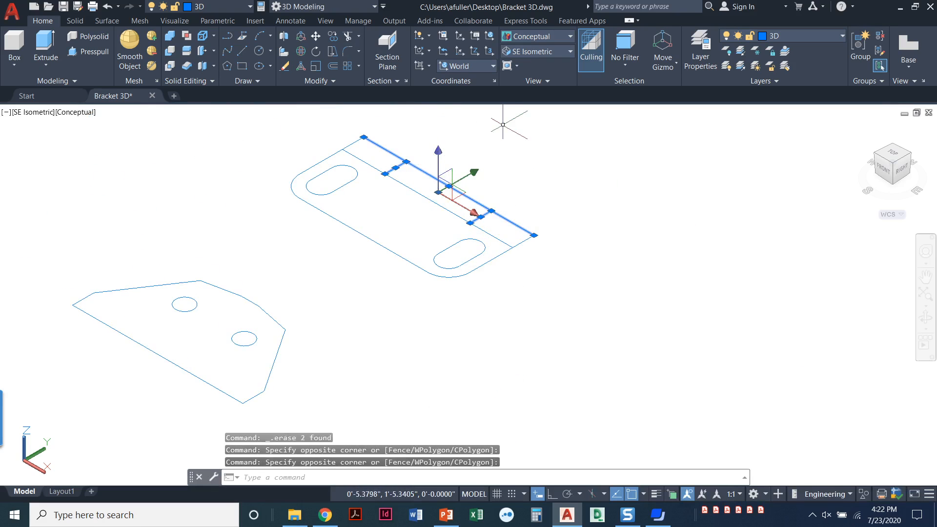
key("Delete")
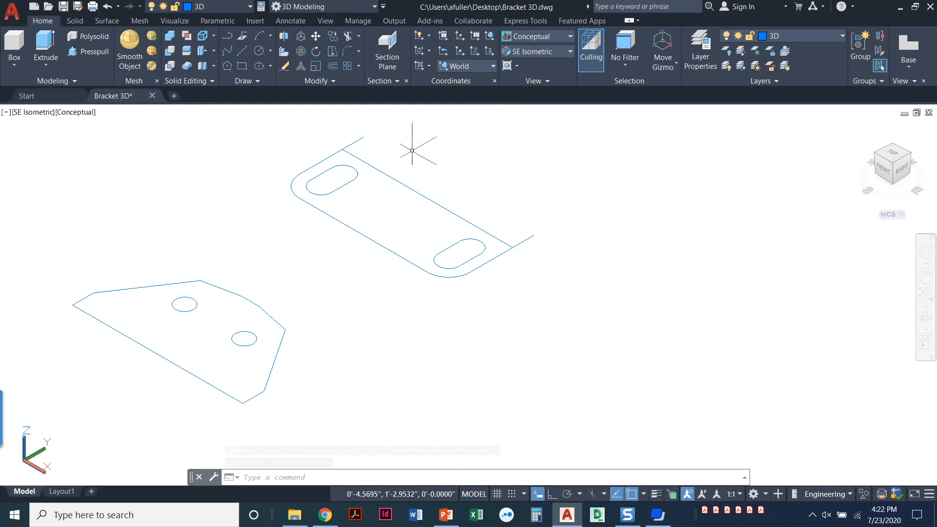
Step: Trim the two side line ends that extend past the slotted plate's remaining back edge
left_click(348, 35)
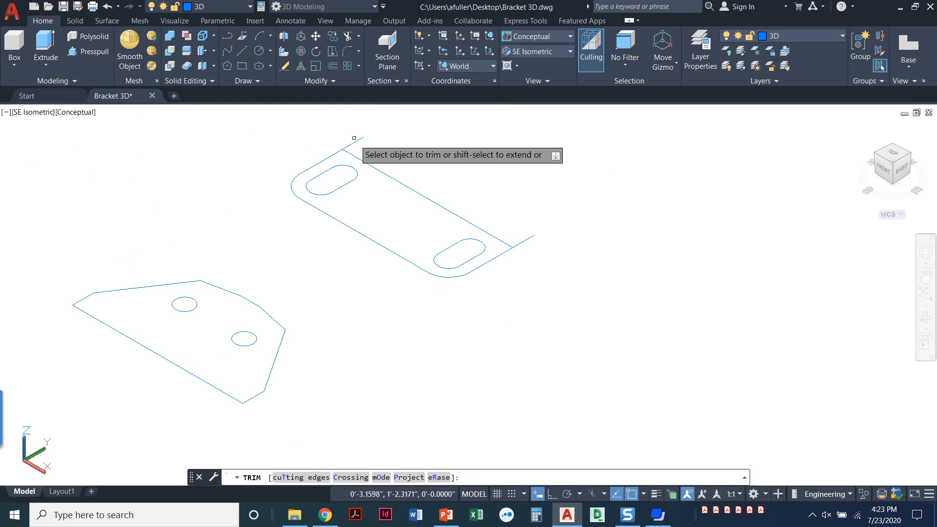
left_click(352, 143)
left_click(523, 242)
key("Return")
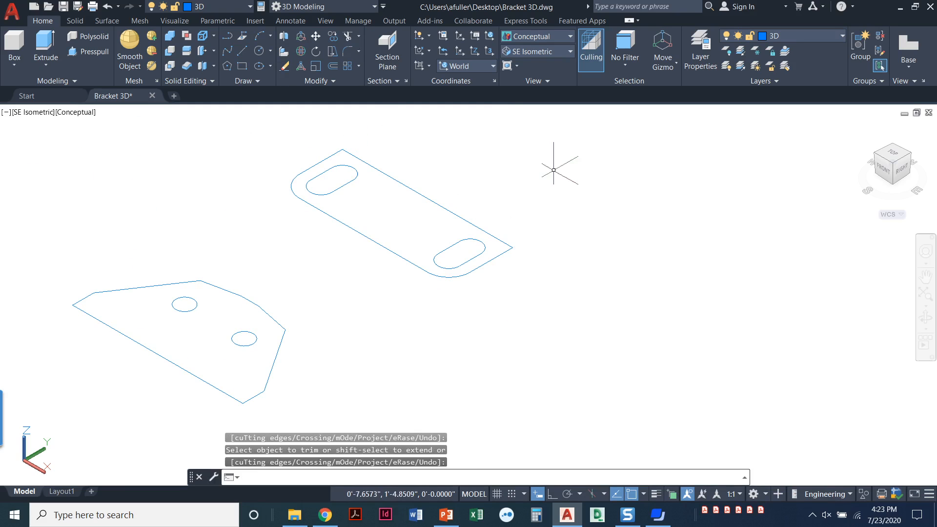
scroll(554, 170, "down", 3)
middle_click_drag(539, 224, 522, 230)
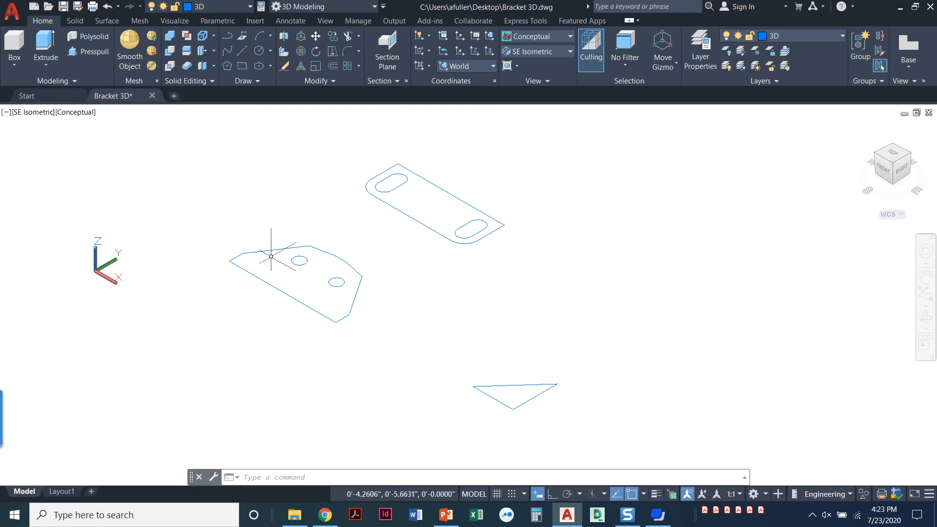
left_click(334, 257)
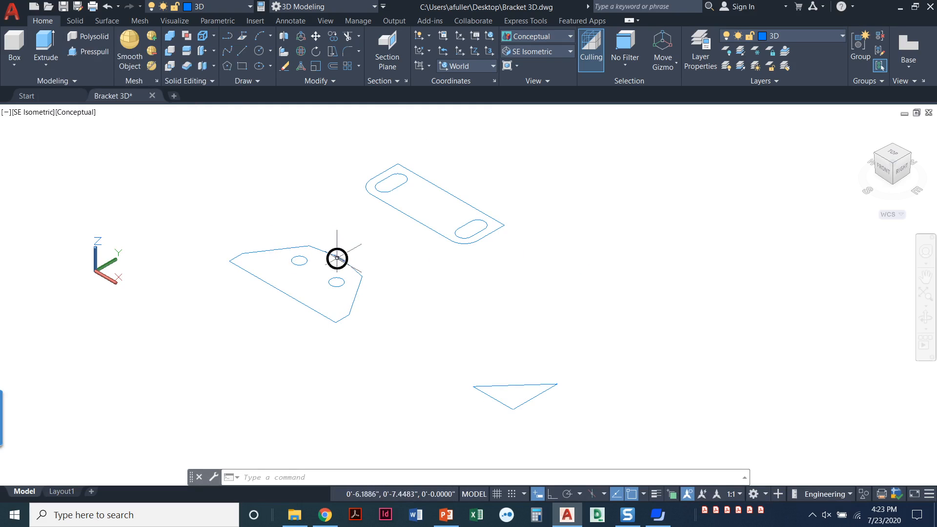
left_click(358, 279)
left_click(358, 317)
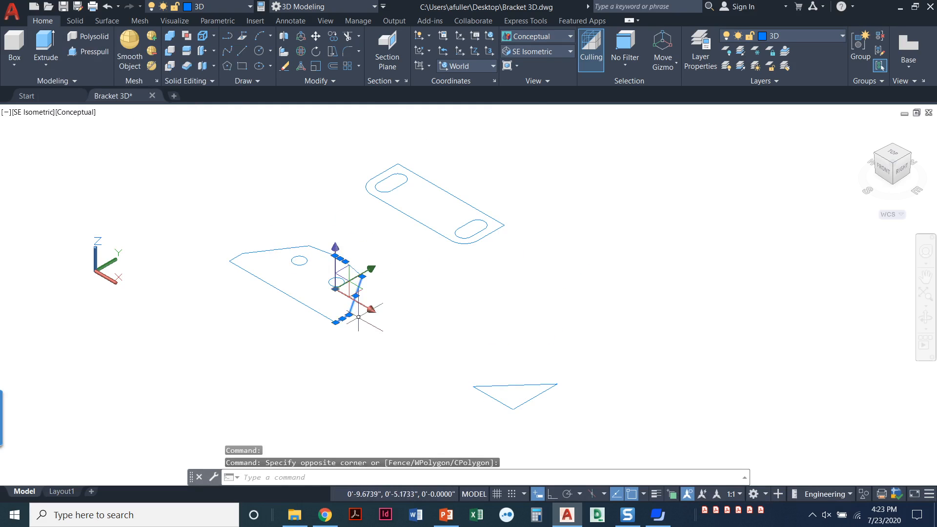
key("Escape")
key("Escape")
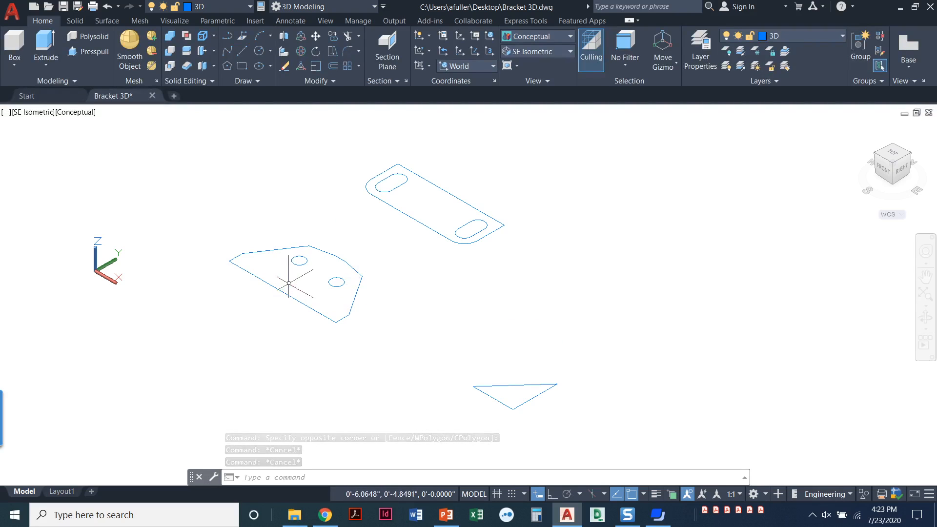
scroll(296, 279, "up", 2)
middle_click_drag(295, 282, 282, 290)
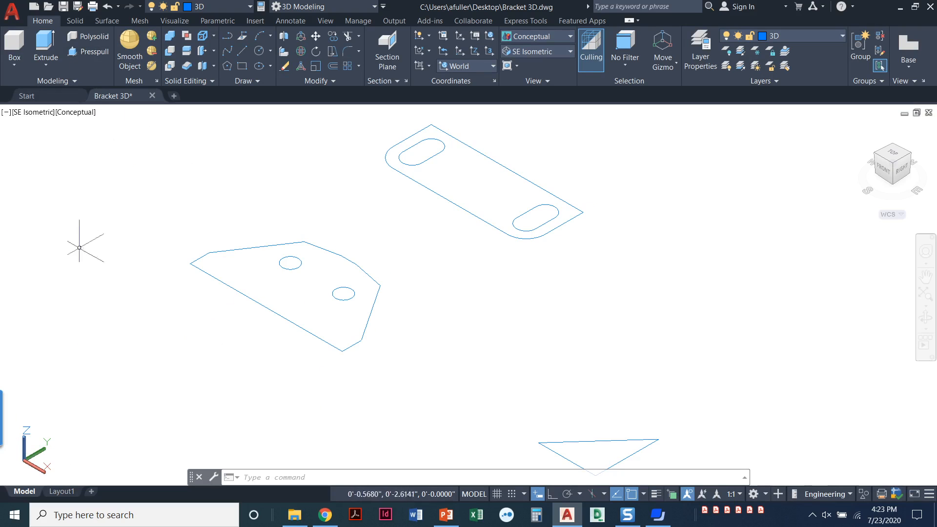
Step: Presspull the area of the plate profile with two round holes to a height of .75 inches
left_click(89, 52)
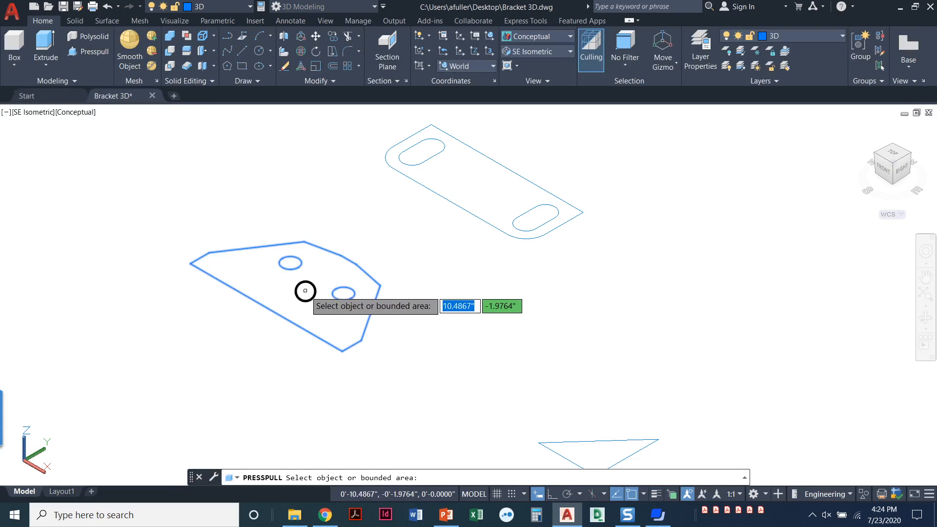
left_click(305, 291)
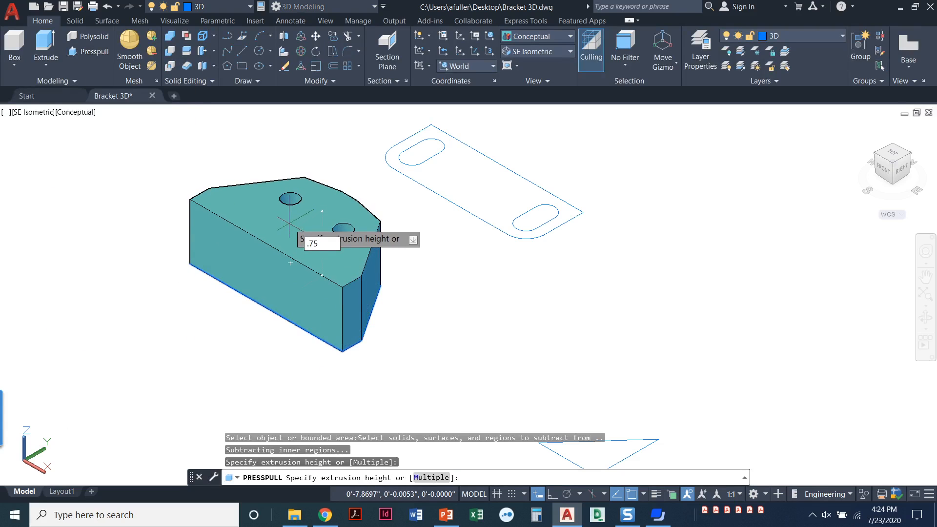
key("Return")
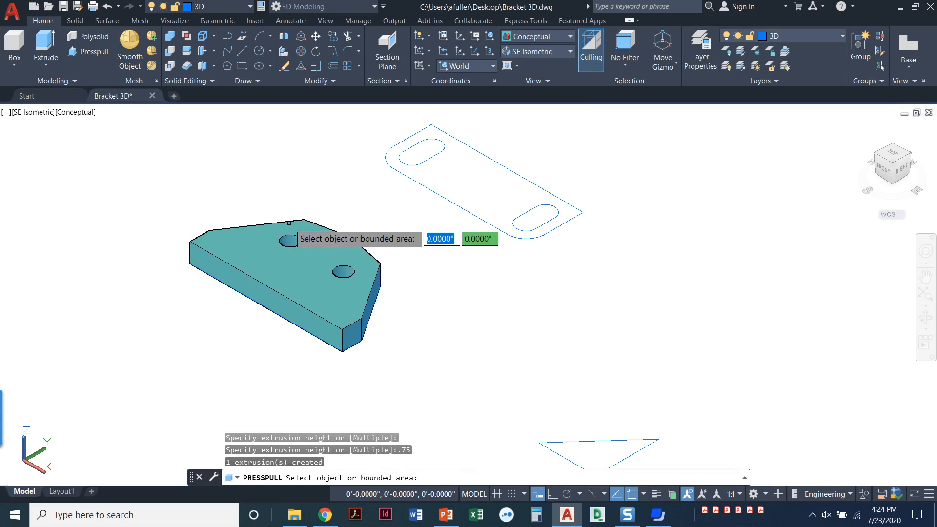
key("Return")
Step: Presspull the triangular rib profile to a height of .6 inches
middle_click_drag(375, 278, 279, 227)
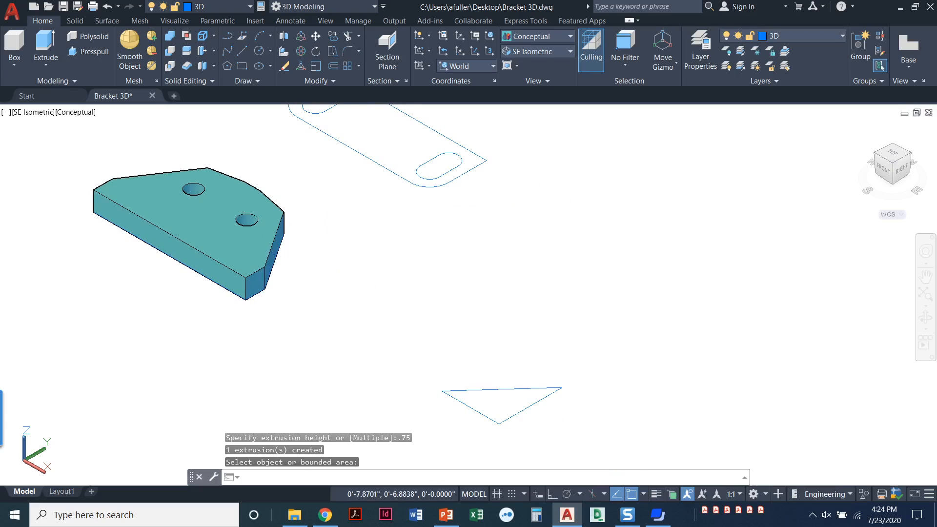
left_click(88, 51)
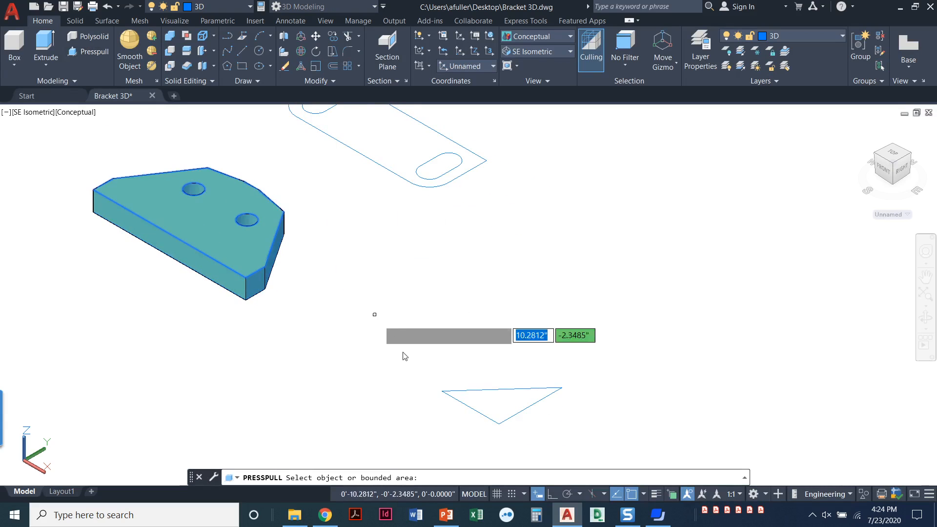
left_click(485, 399)
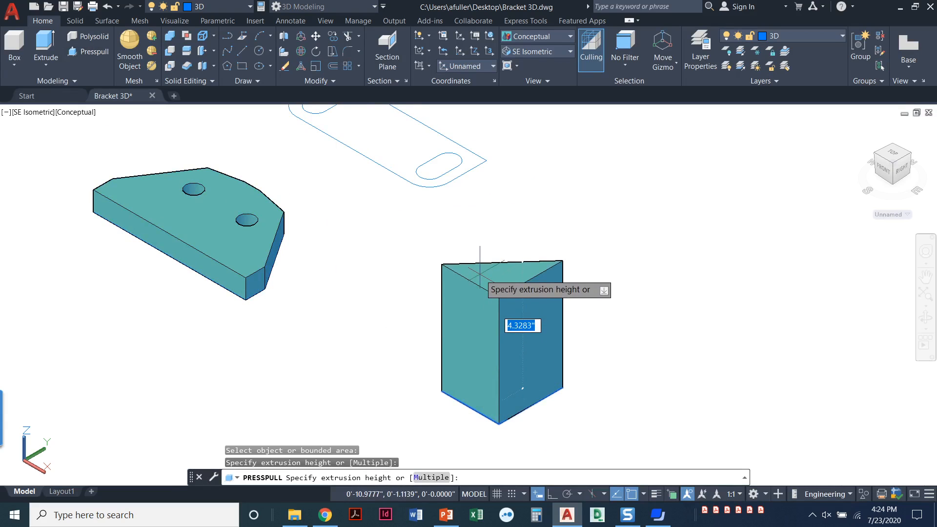
type(".6")
key("Return")
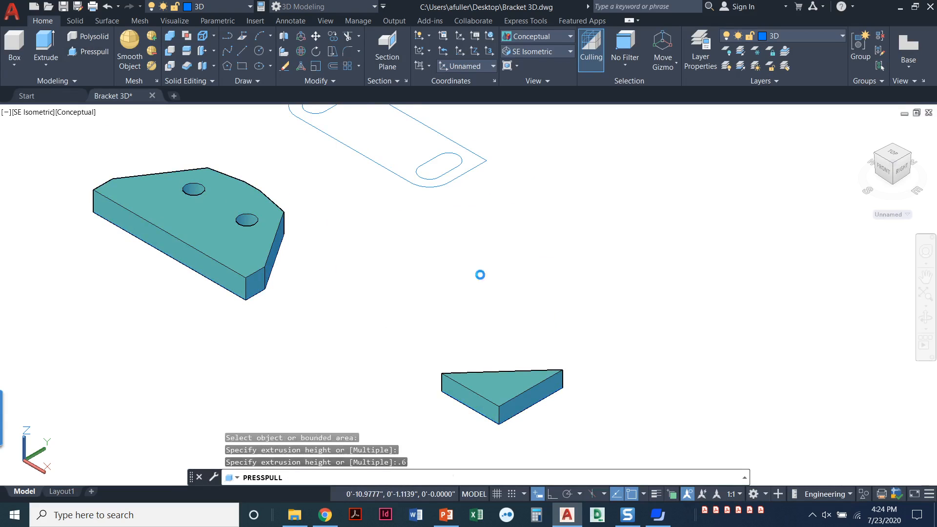
Step: Presspull the slotted base plate profile, excluding its two slots, to a height of .75 inches
middle_click_drag(299, 217, 310, 320)
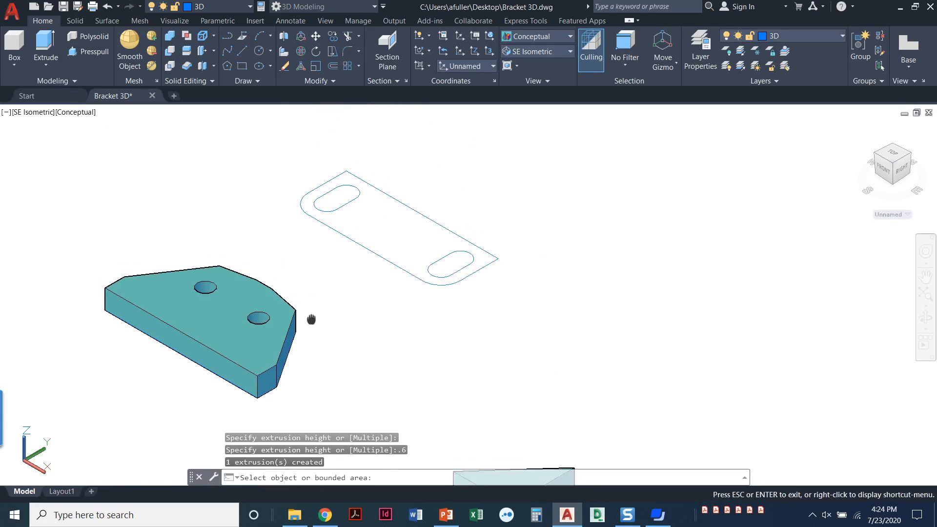
scroll(360, 261, "down", 2)
middle_click_drag(360, 261, 358, 270)
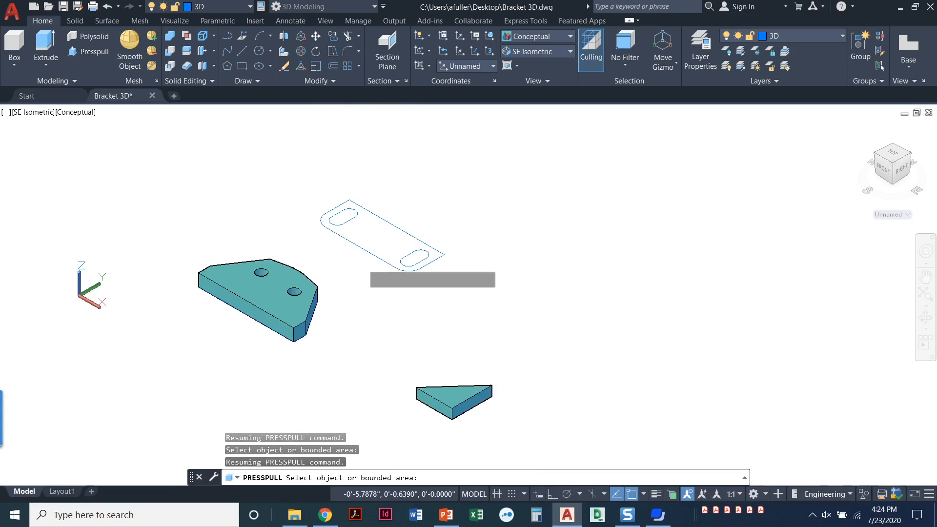
scroll(373, 236, "up", 2)
left_click(377, 234)
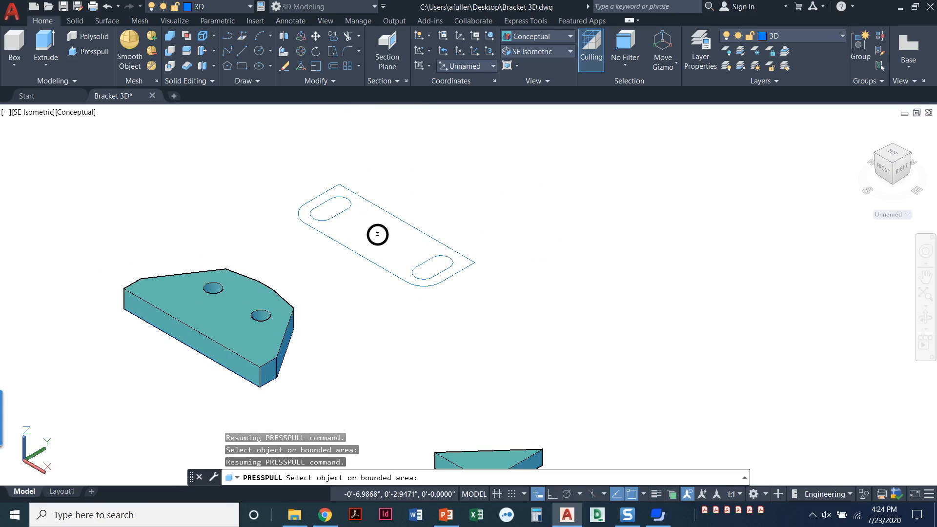
left_click(377, 219)
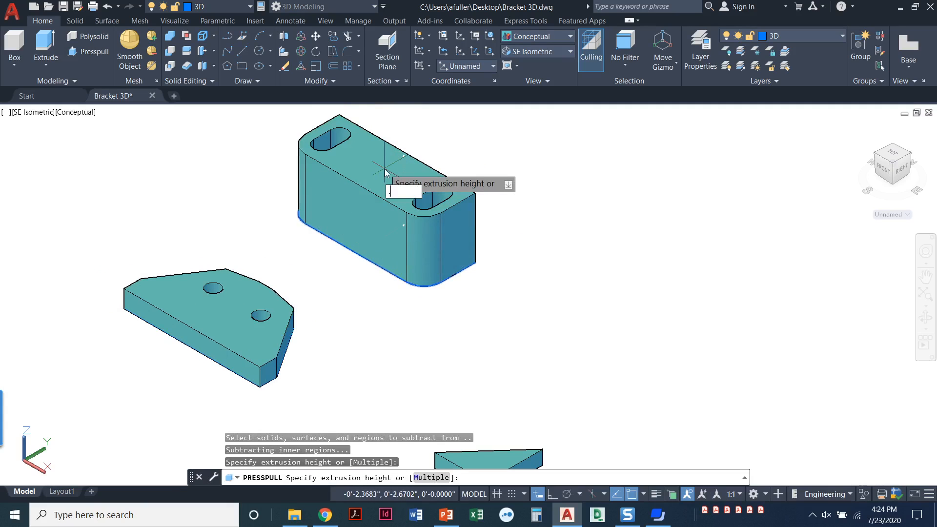
key("Return")
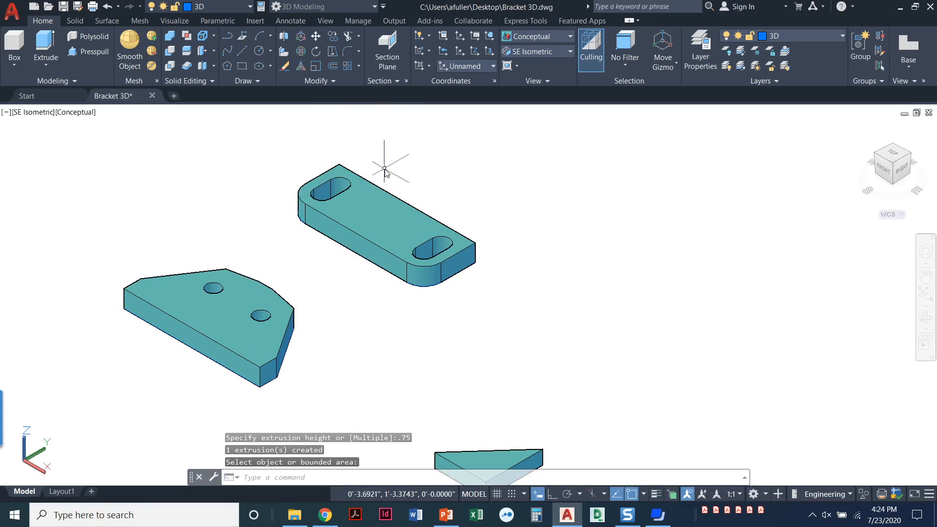
scroll(350, 286, "down", 2)
key("Return")
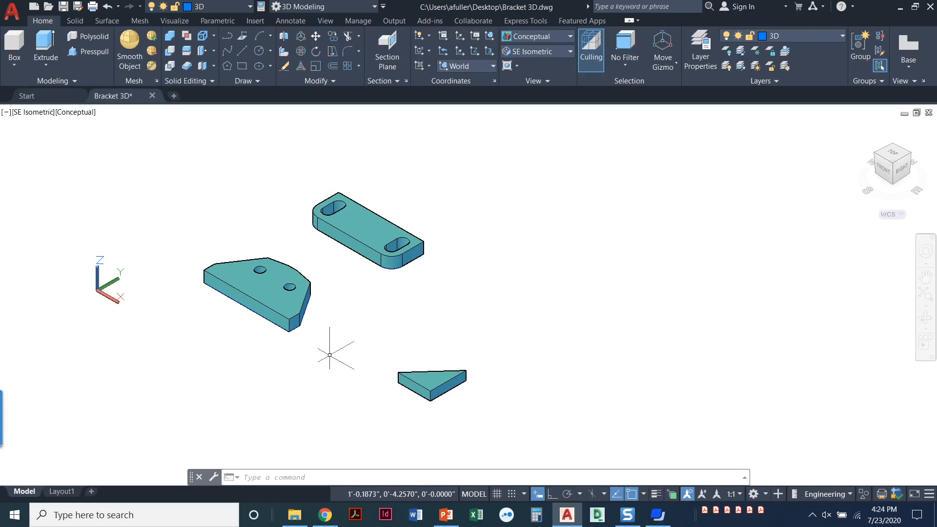
Step: 3D-rotate the plate with round holes and the triangular rib together 90° about the X axis, with Ortho on, so both stand upright
left_click(302, 53)
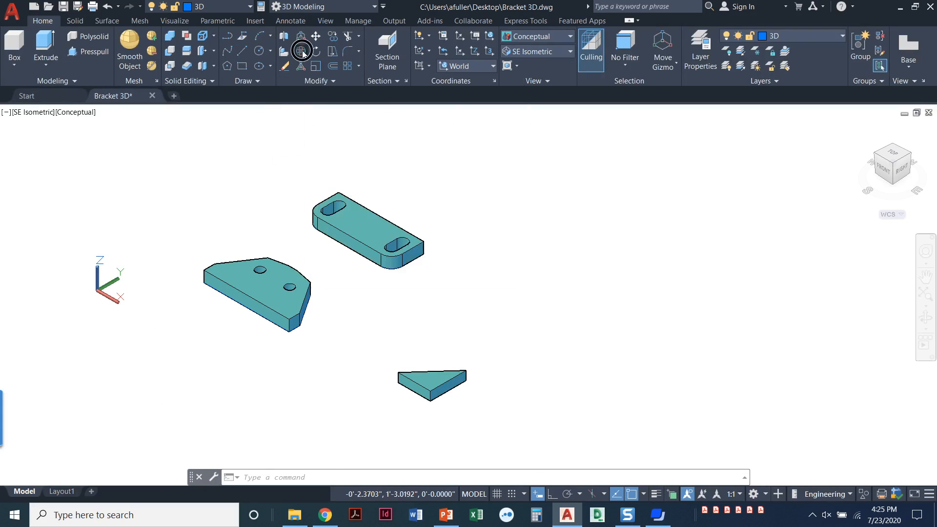
left_click(252, 289)
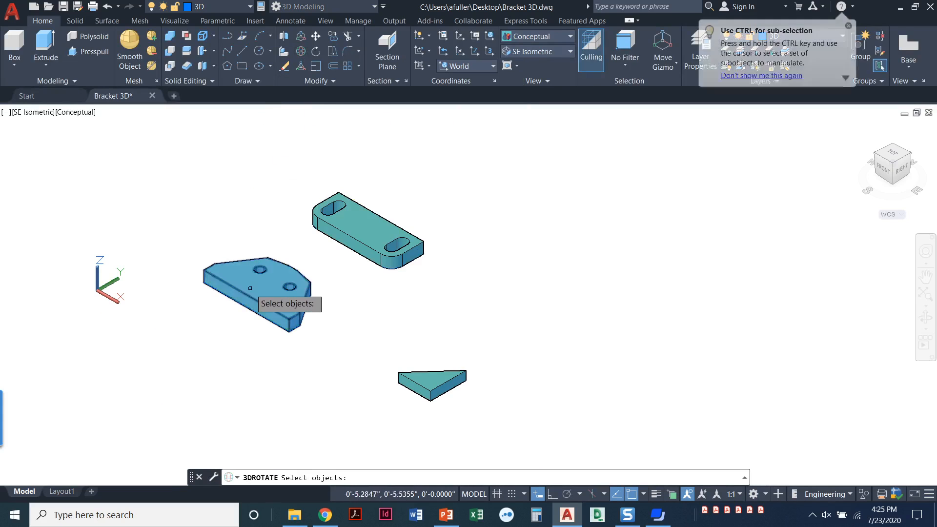
left_click(429, 382)
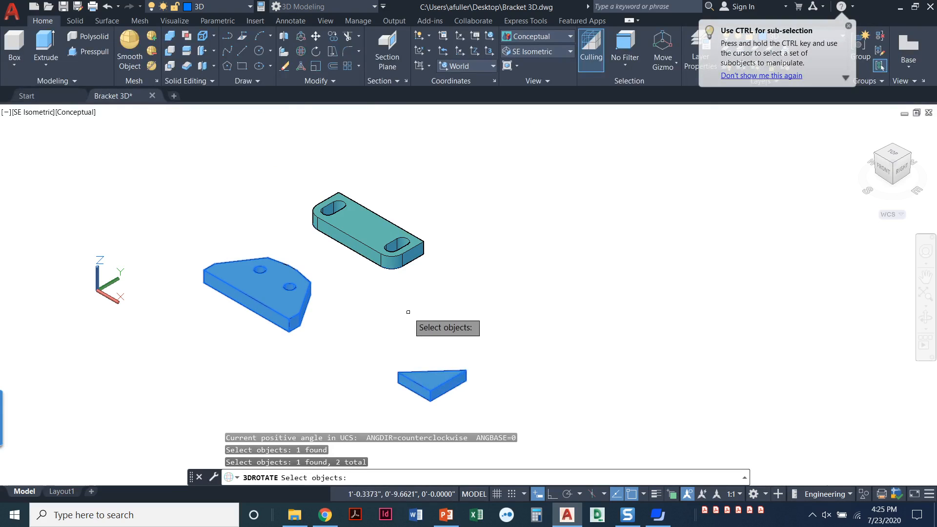
key("Return")
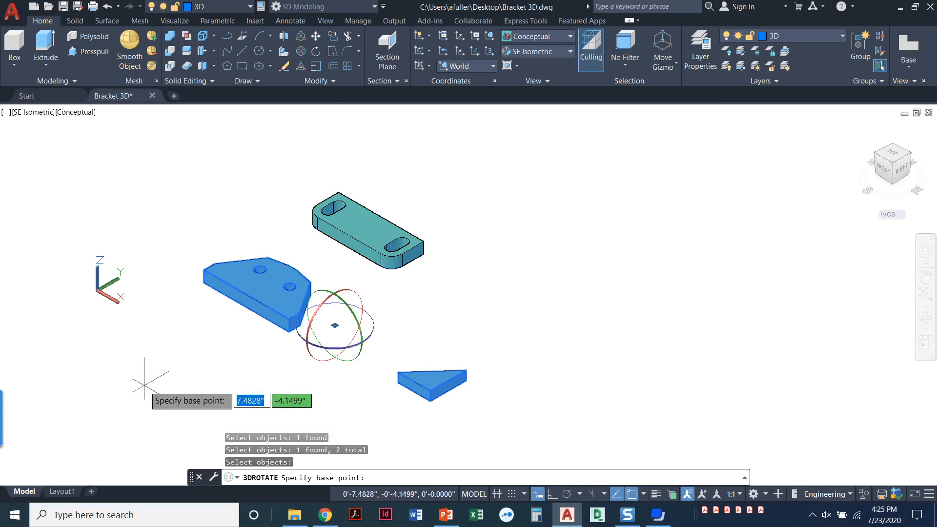
left_click(310, 354)
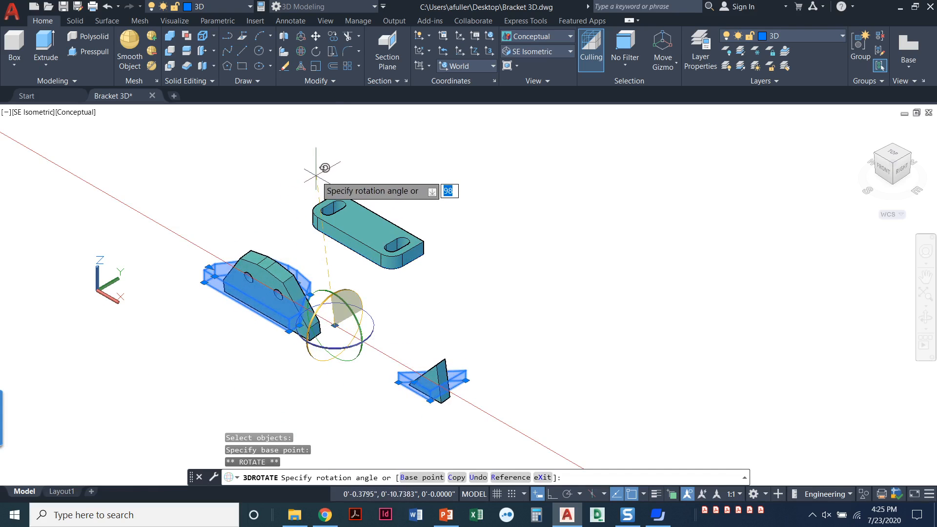
left_click(552, 494)
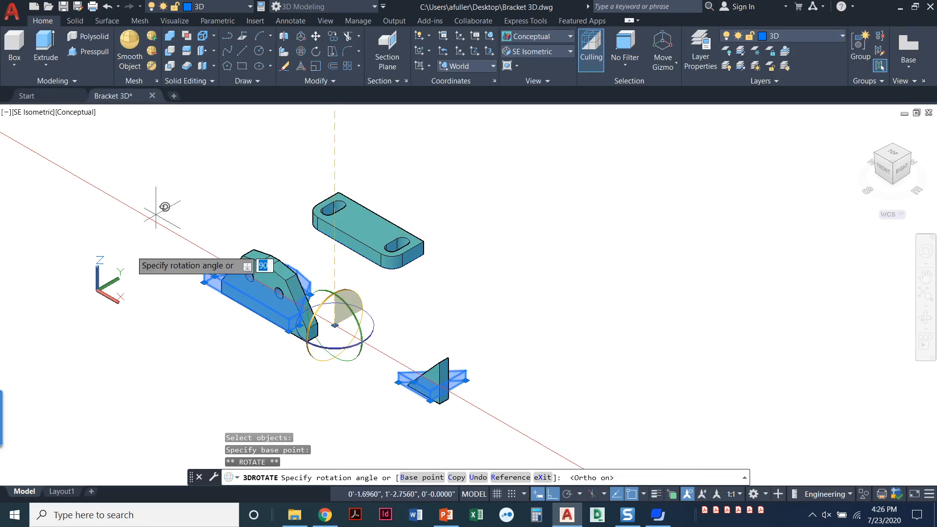
left_click(310, 141)
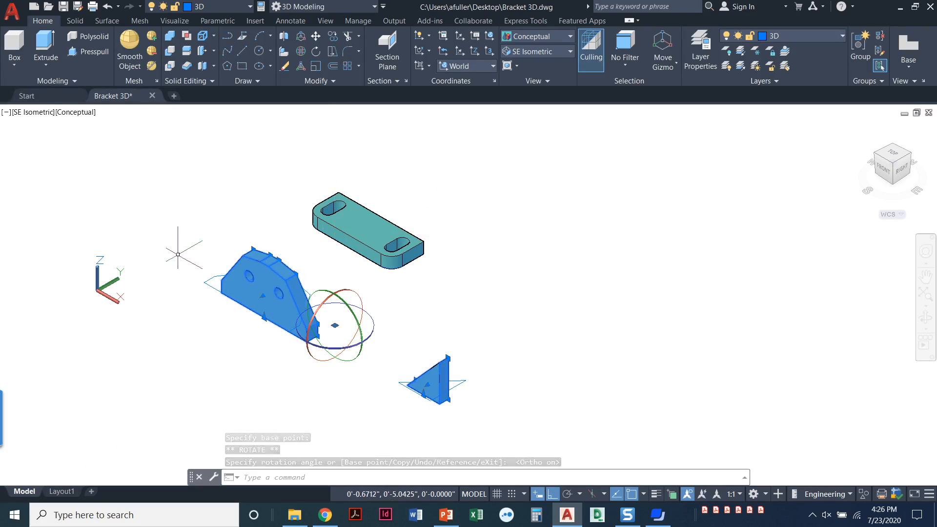
key("Escape")
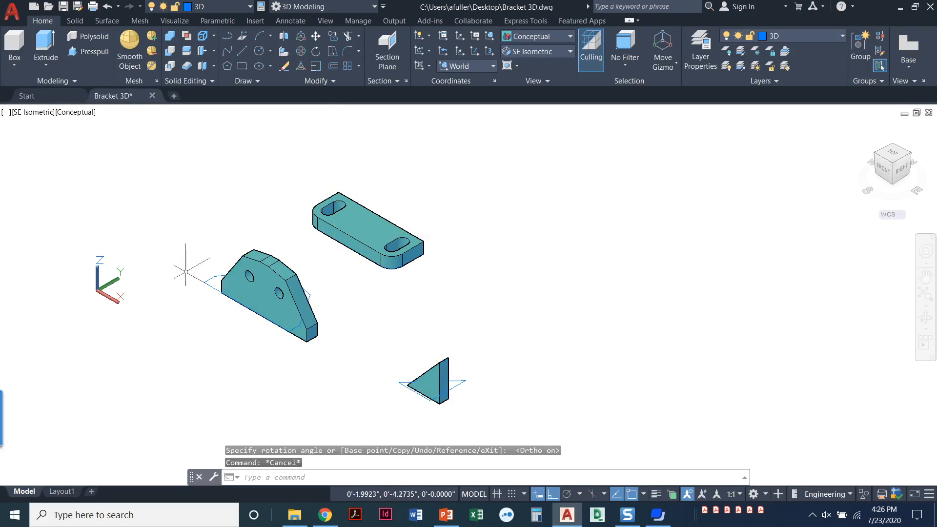
Step: 3D-rotate the triangular rib alone 90° about the vertical Z axis
left_click(437, 383)
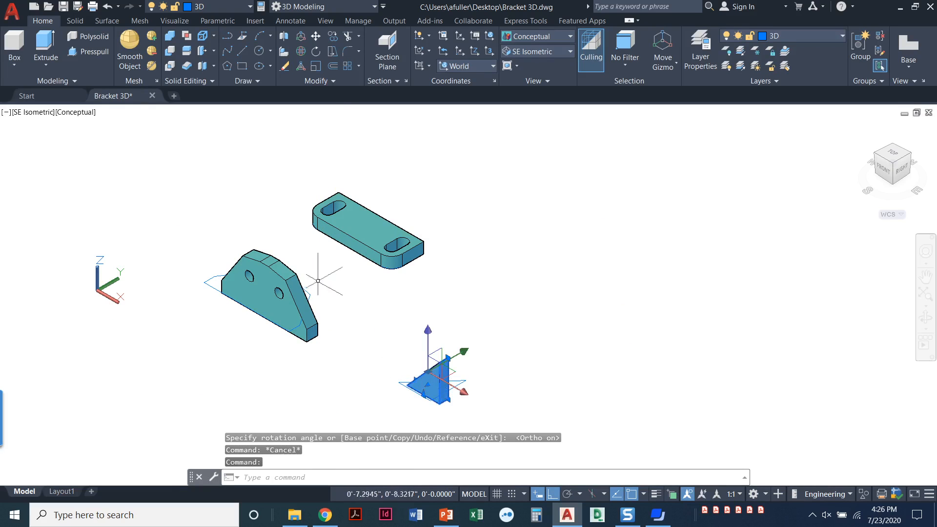
key("Escape")
left_click(301, 50)
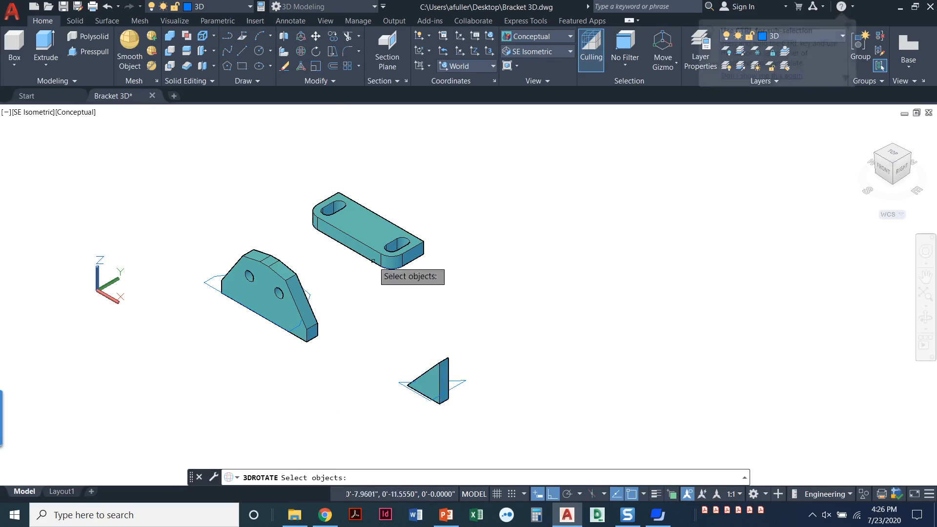
left_click(434, 373)
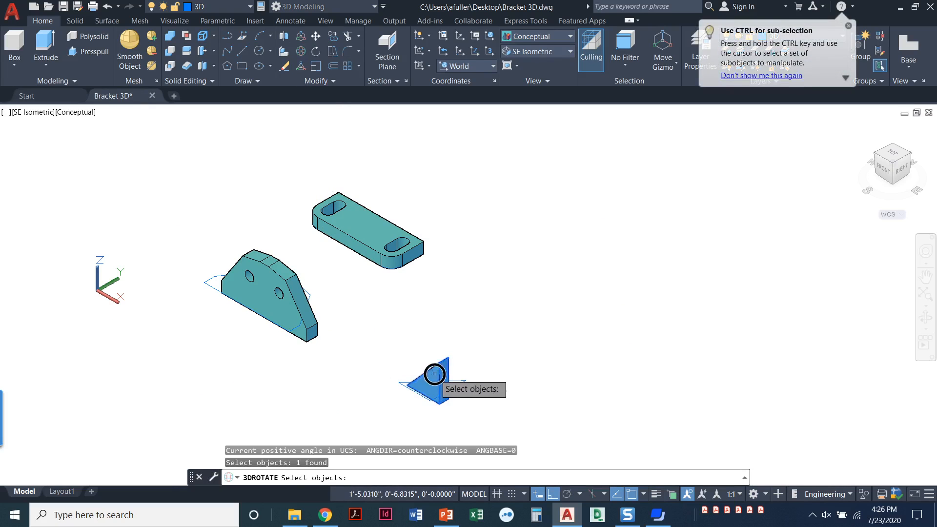
key("Return")
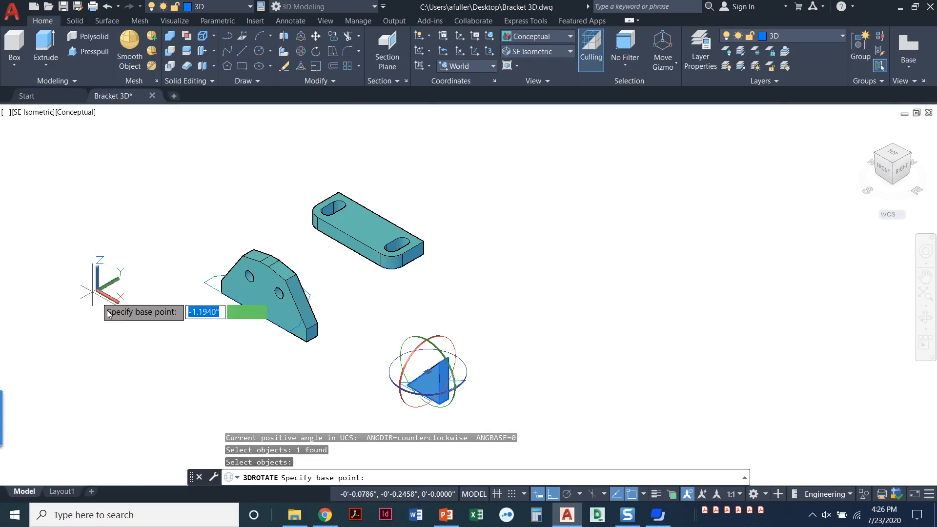
left_click(466, 367)
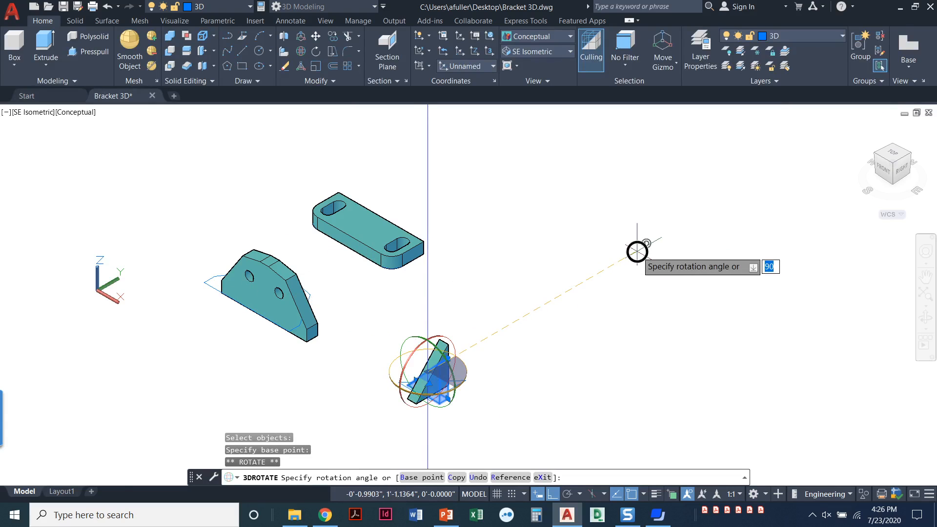
left_click(637, 252)
key("Escape")
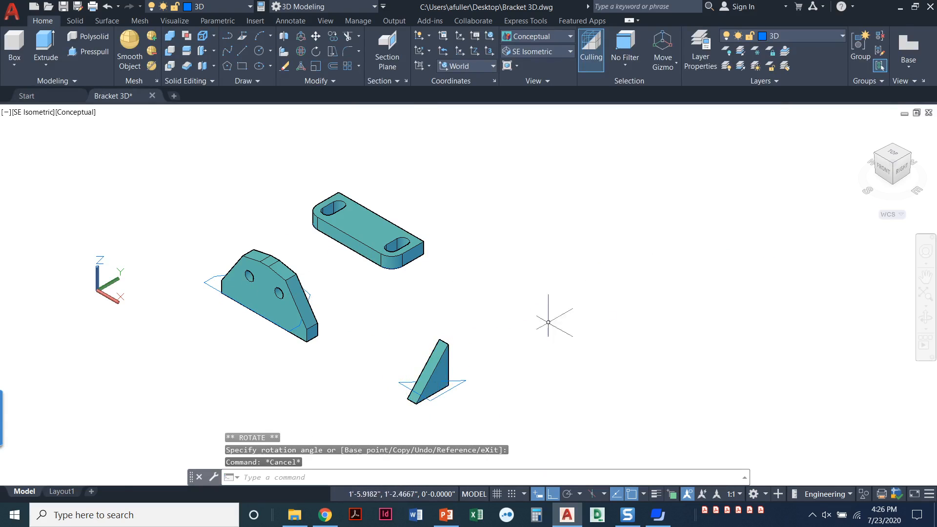
Step: Move the upright plate by its lower front end corner onto the matching lower back corner of the slotted base plate
middle_click_drag(429, 334, 426, 339)
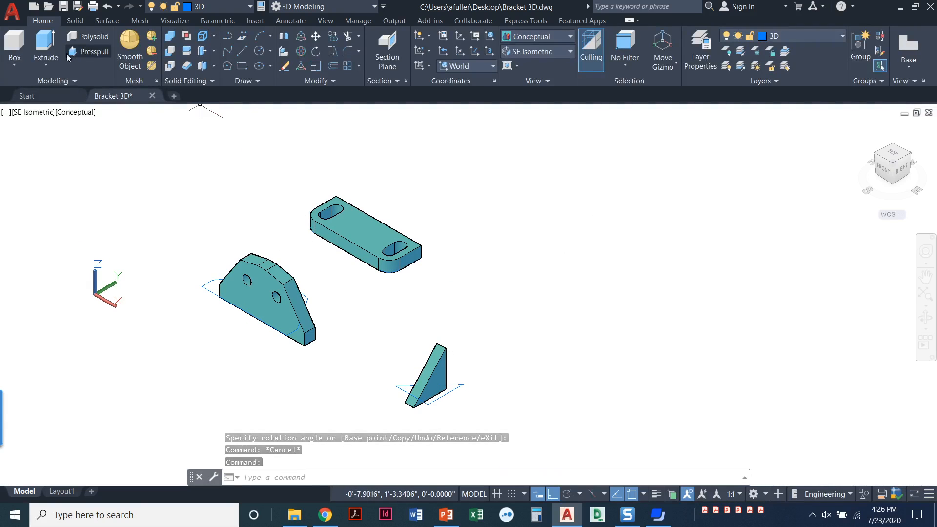
left_click(316, 36)
left_click(274, 306)
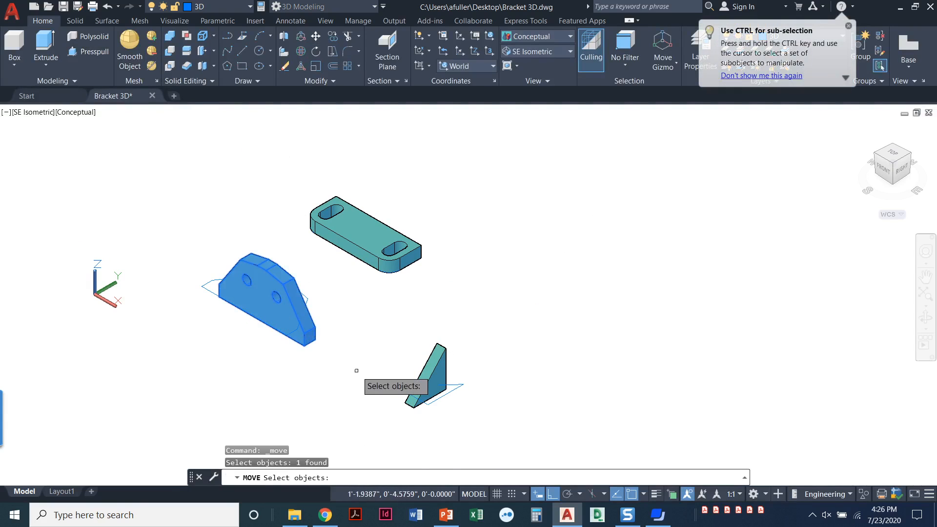
key("Return")
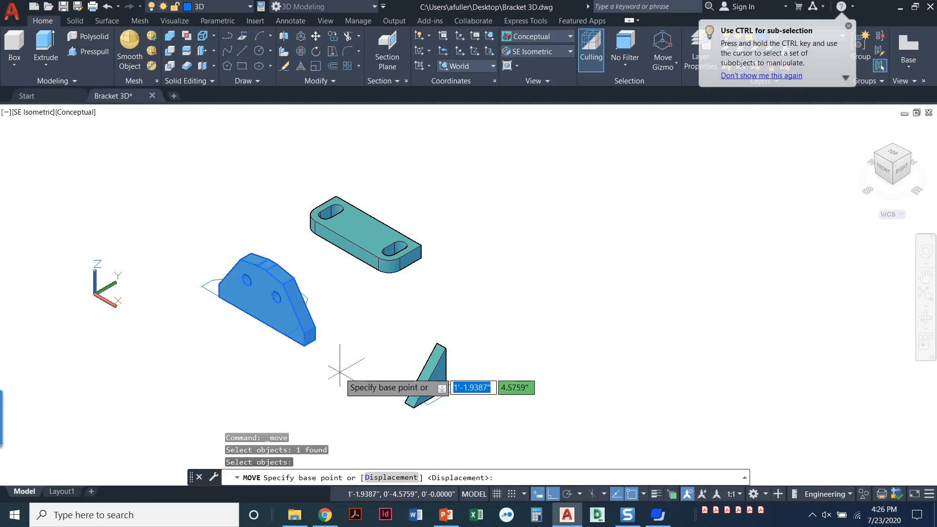
left_click(303, 345)
scroll(428, 255, "up", 5)
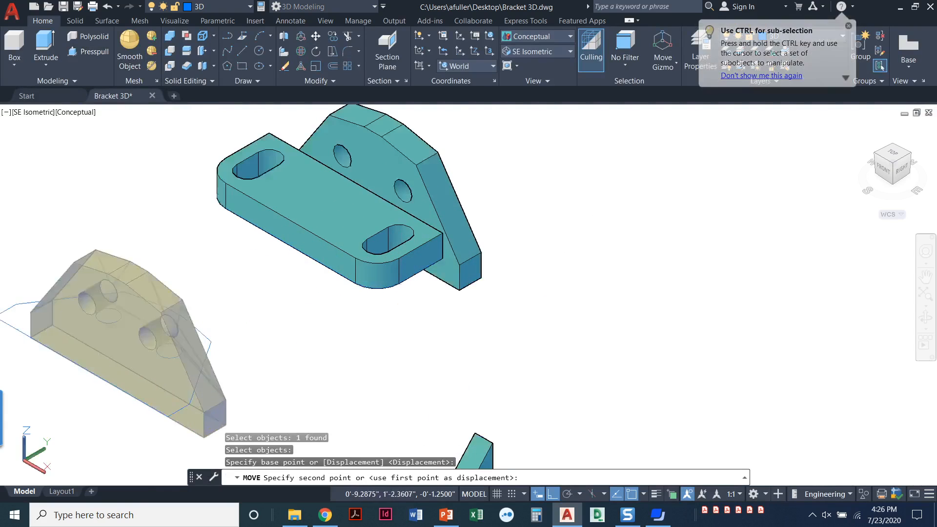
left_click(458, 262)
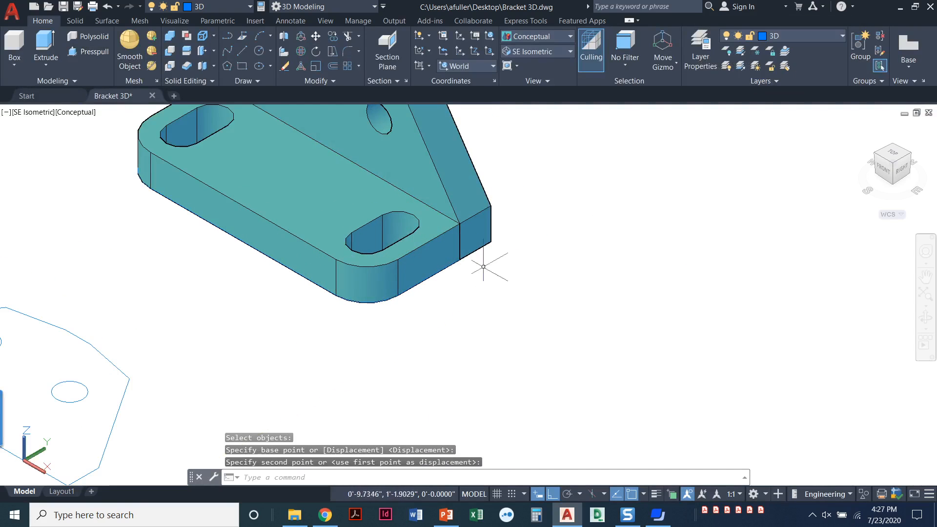
Step: Move the triangular rib by its top edge midpoint onto the midpoint of the upright plate's top front edge, with Ortho off
scroll(493, 288, "down", 5)
middle_click_drag(462, 306, 433, 301)
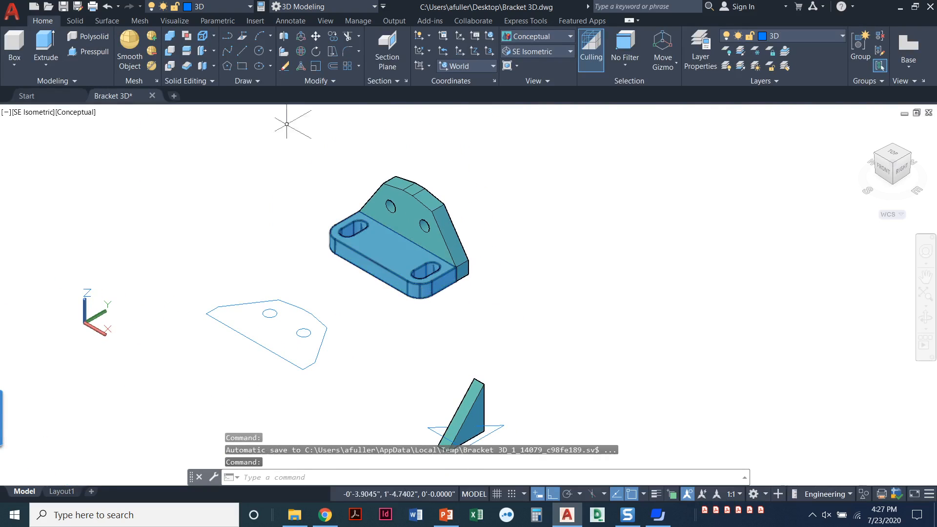
left_click(316, 37)
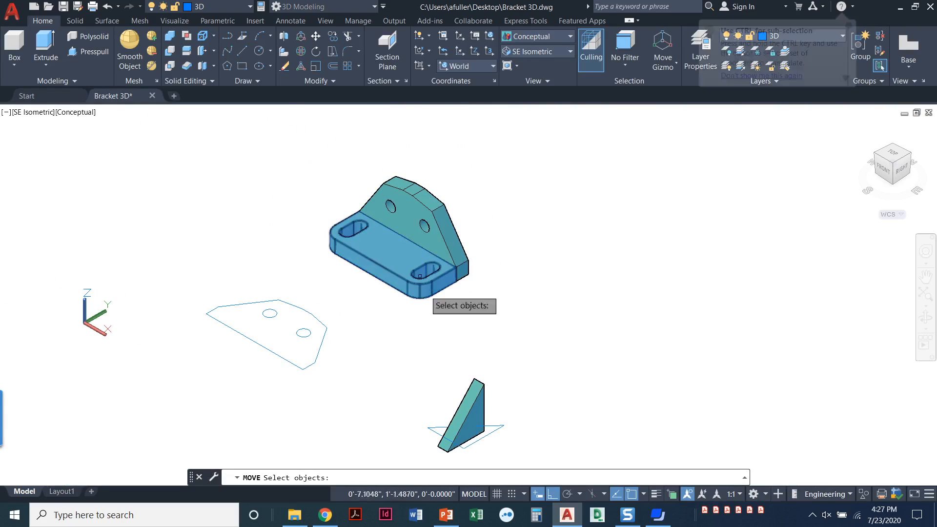
left_click(469, 415)
key("Return")
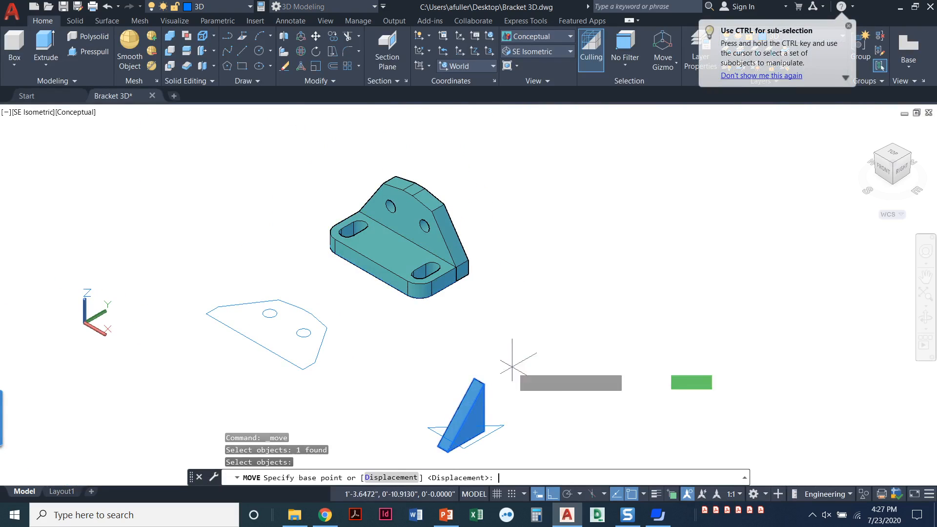
scroll(481, 380, "up", 3)
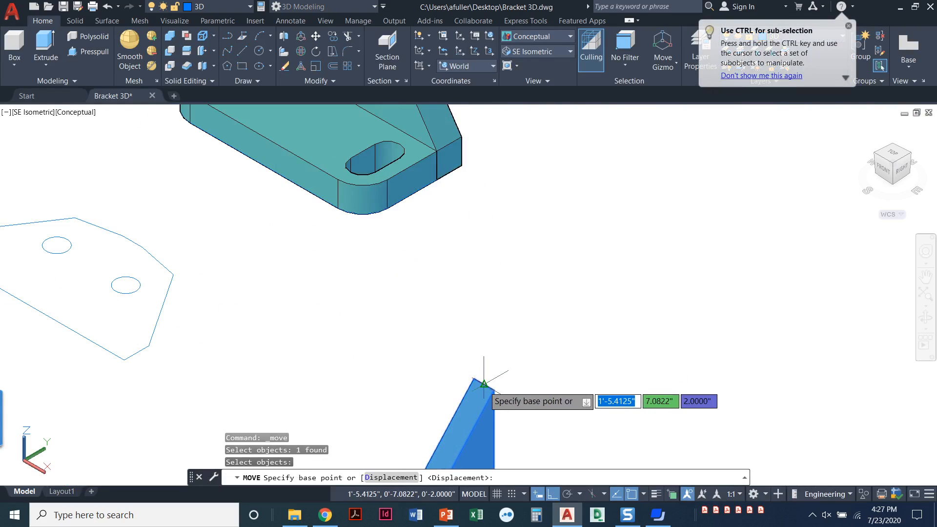
left_click(484, 384)
scroll(376, 273, "down", 5)
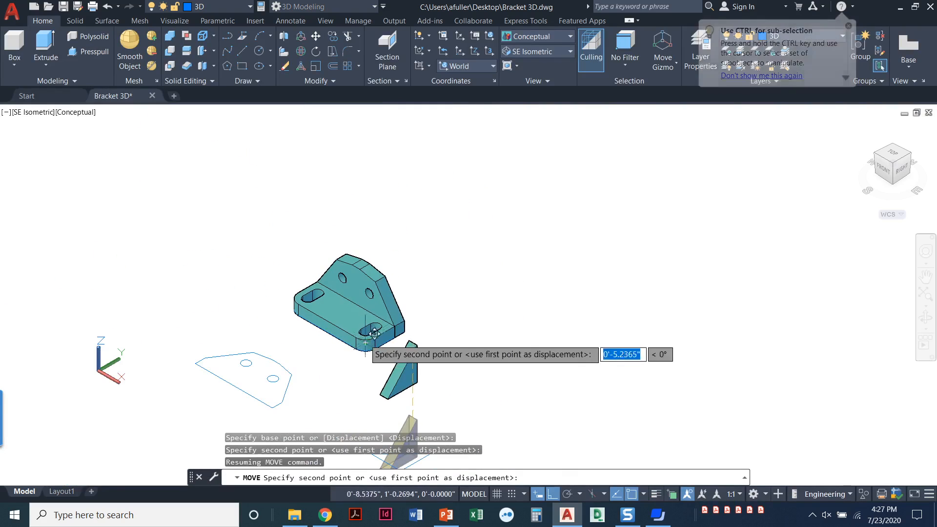
key("F8")
scroll(362, 289, "up", 2)
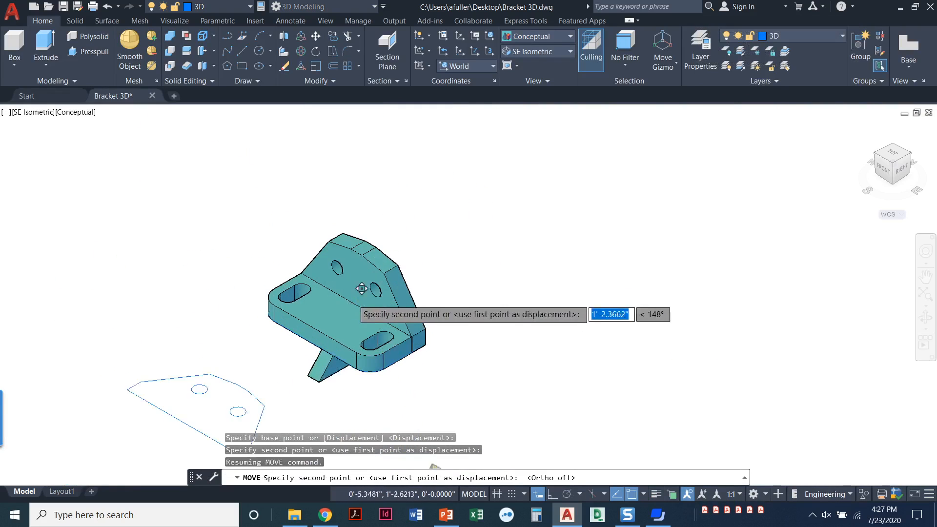
scroll(362, 289, "up", 6)
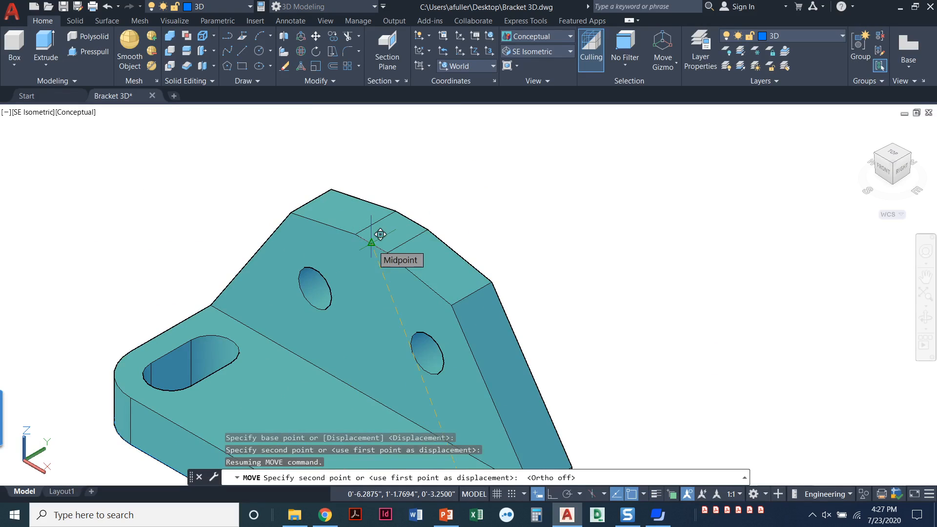
left_click(380, 234)
scroll(519, 285, "down", 7)
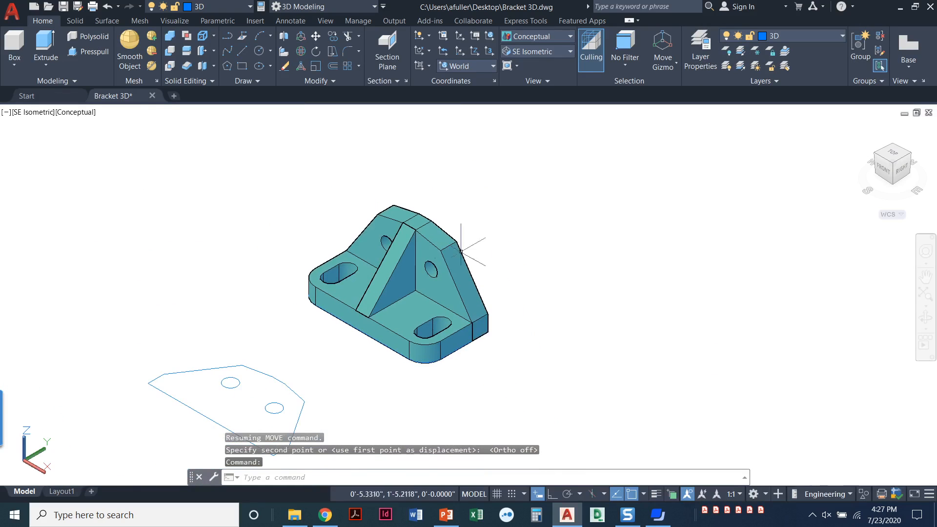
Step: Union the slotted base plate, the triangular rib and the upright plate into one solid
left_click(169, 39)
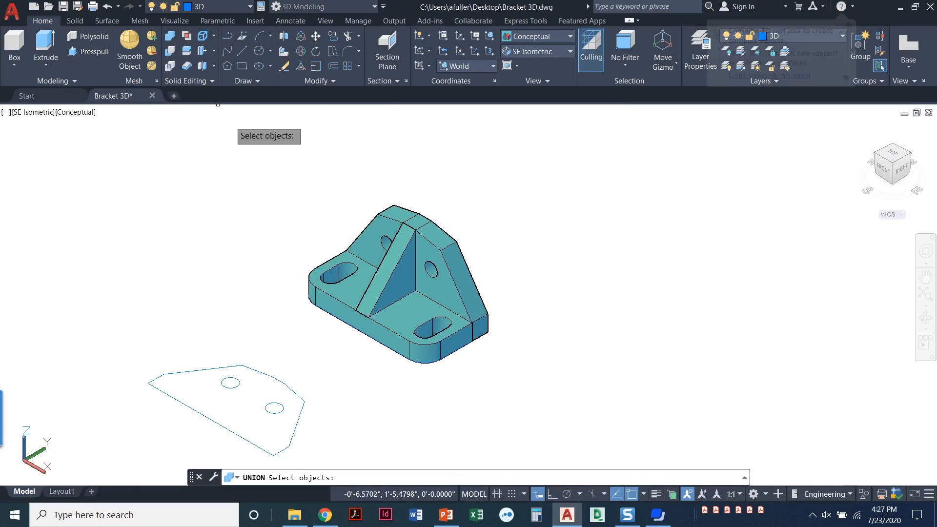
left_click(395, 318)
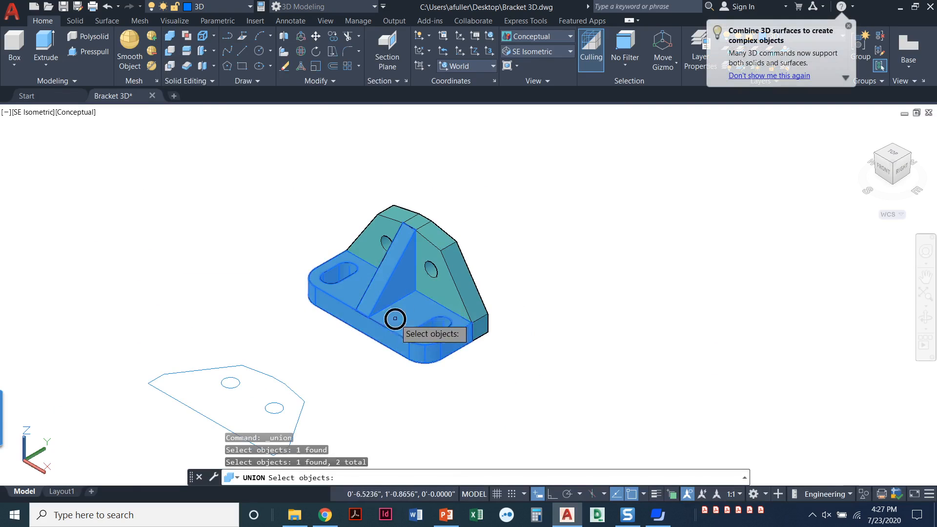
left_click(443, 295)
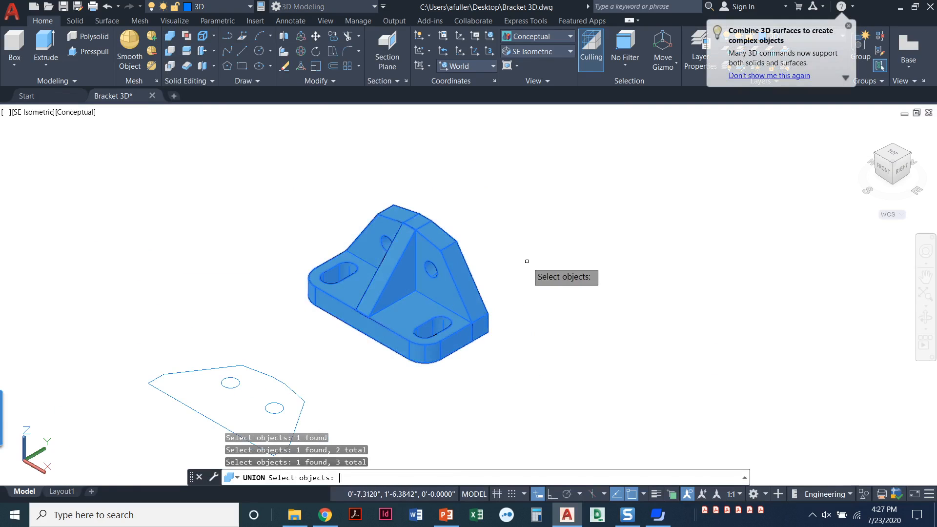
key("Return")
Step: Move the united bracket by its lower corner away from the flat 2D profiles to a clear area behind them
scroll(534, 257, "down", 3)
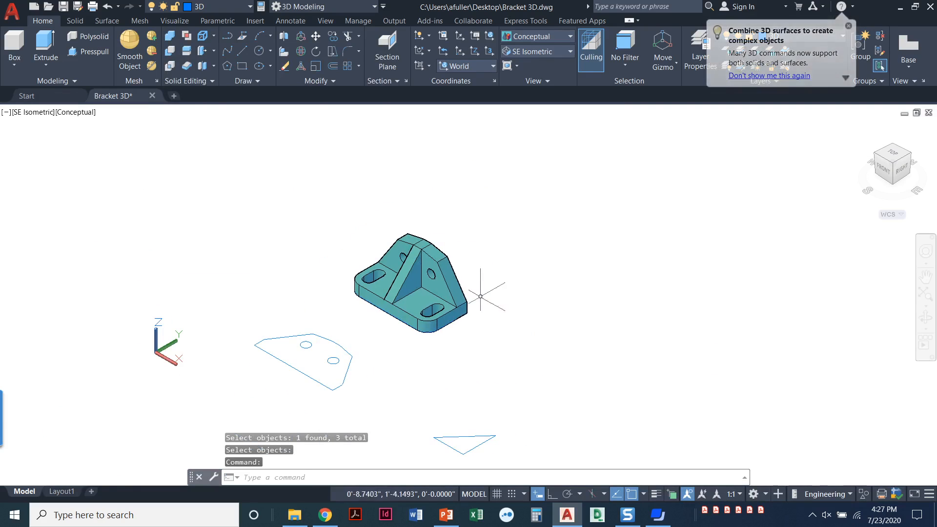
left_click(463, 305)
type("m")
key("Return")
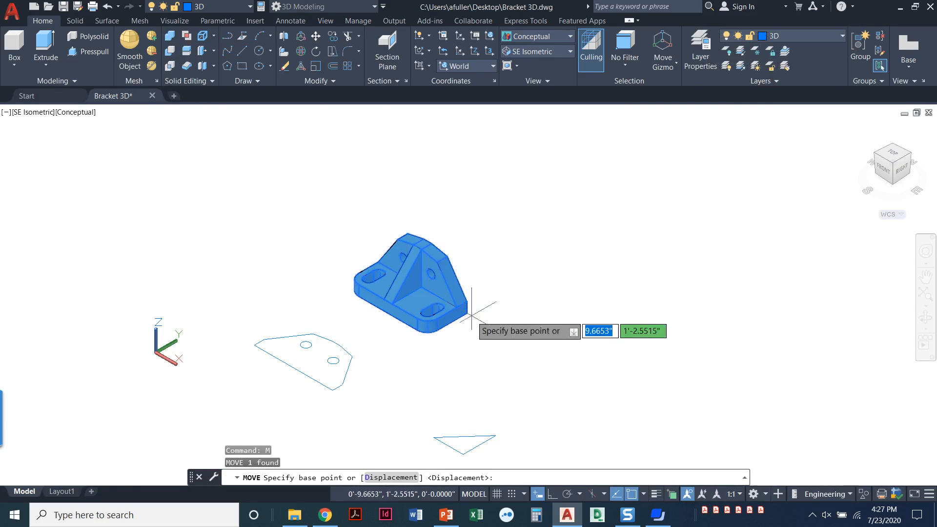
left_click(466, 311)
left_click(632, 249)
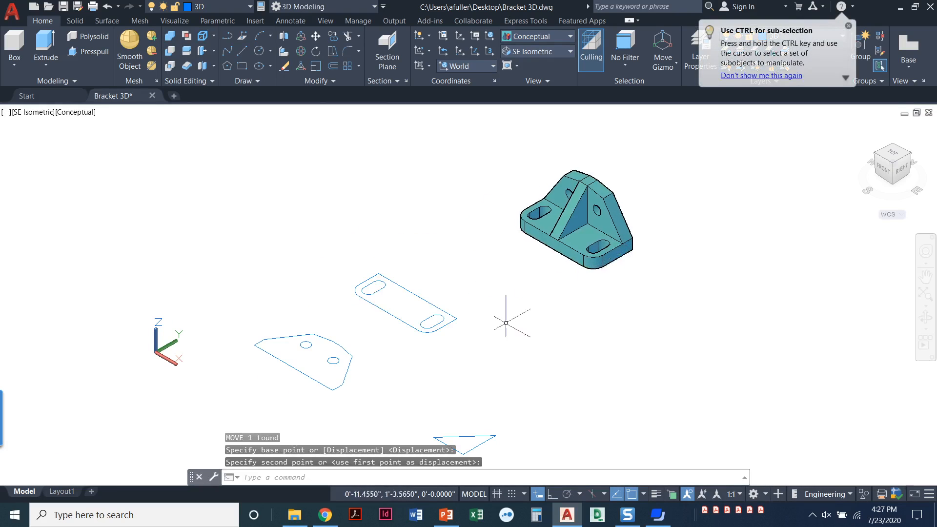
key("Escape")
Step: Erase all the leftover 2D profiles of the base plate, upright plate and rib, keeping only the solid bracket
scroll(456, 281, "down", 2)
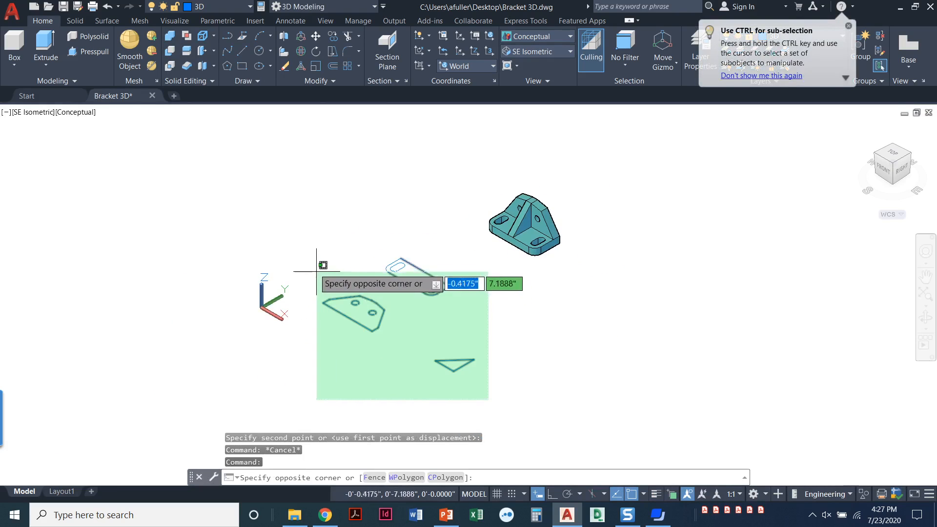
left_click(315, 297)
key("Delete")
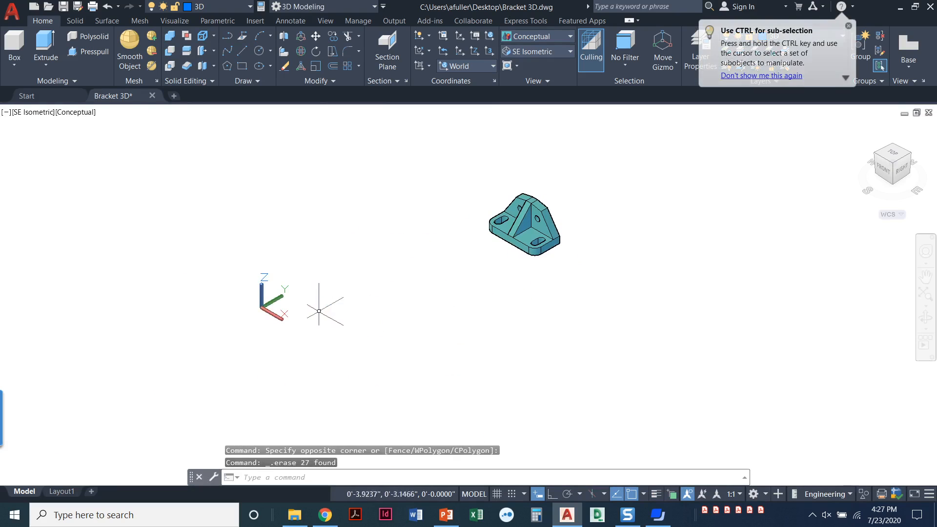
scroll(559, 238, "up", 5)
middle_click_drag(546, 275, 538, 267)
scroll(369, 435, "down", 2)
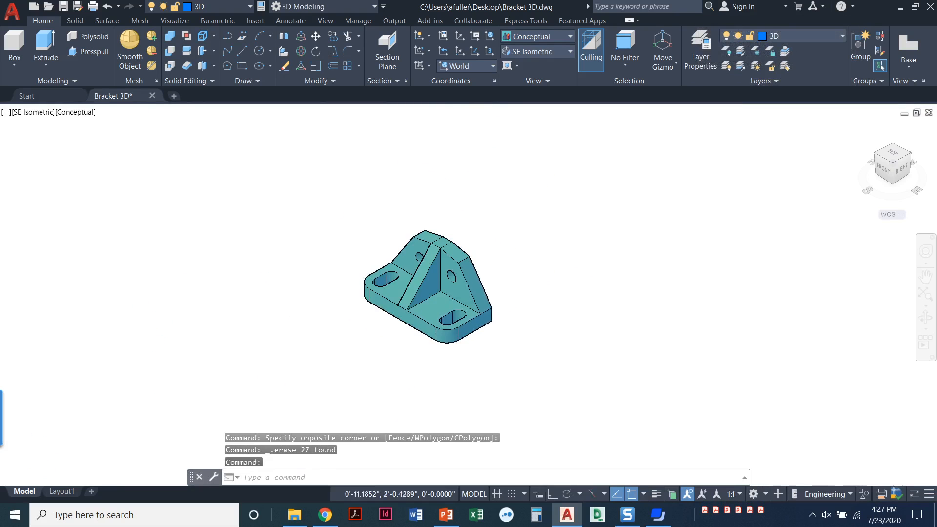
scroll(590, 279, "up", 2)
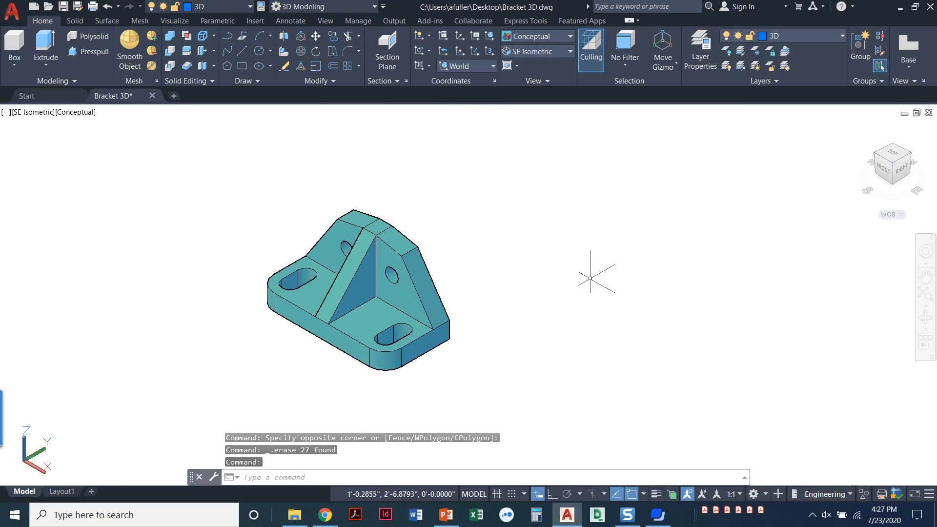